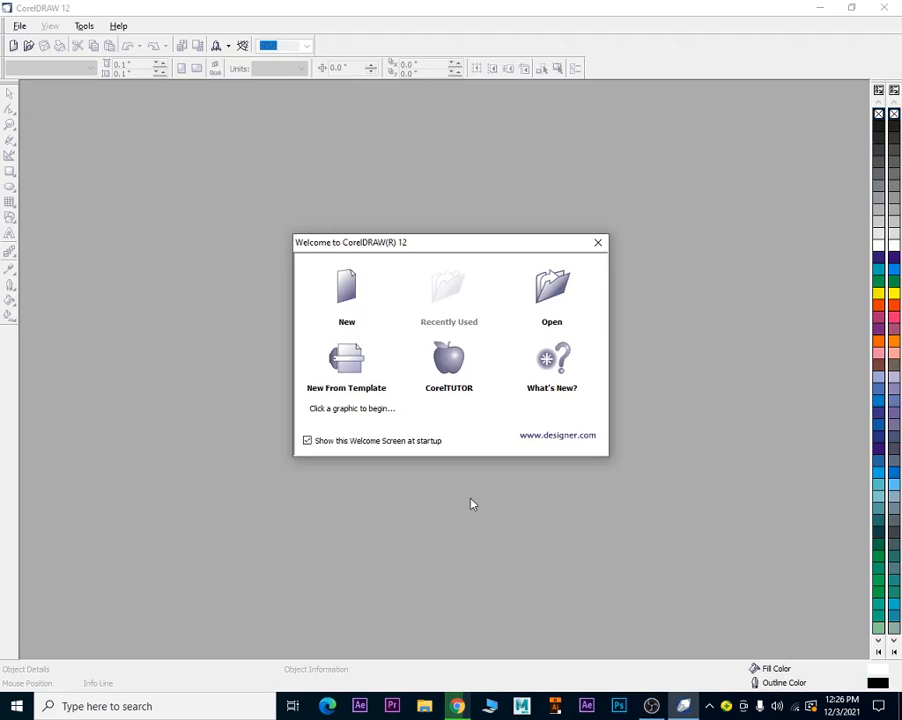
Create a new drawing and set the page size to 11 by 15 inches
click(344, 296)
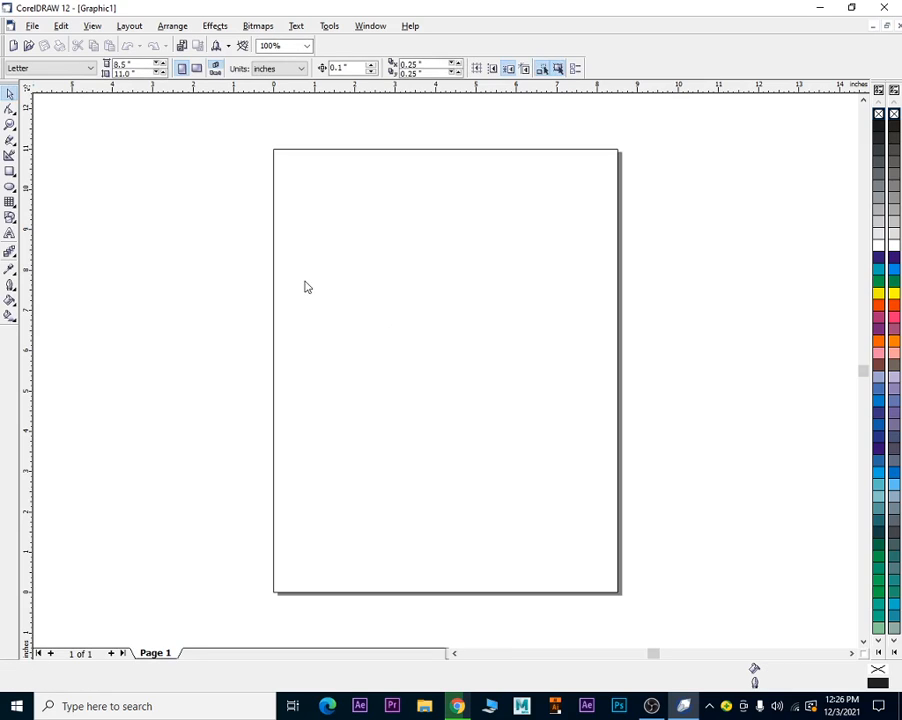
click(122, 63)
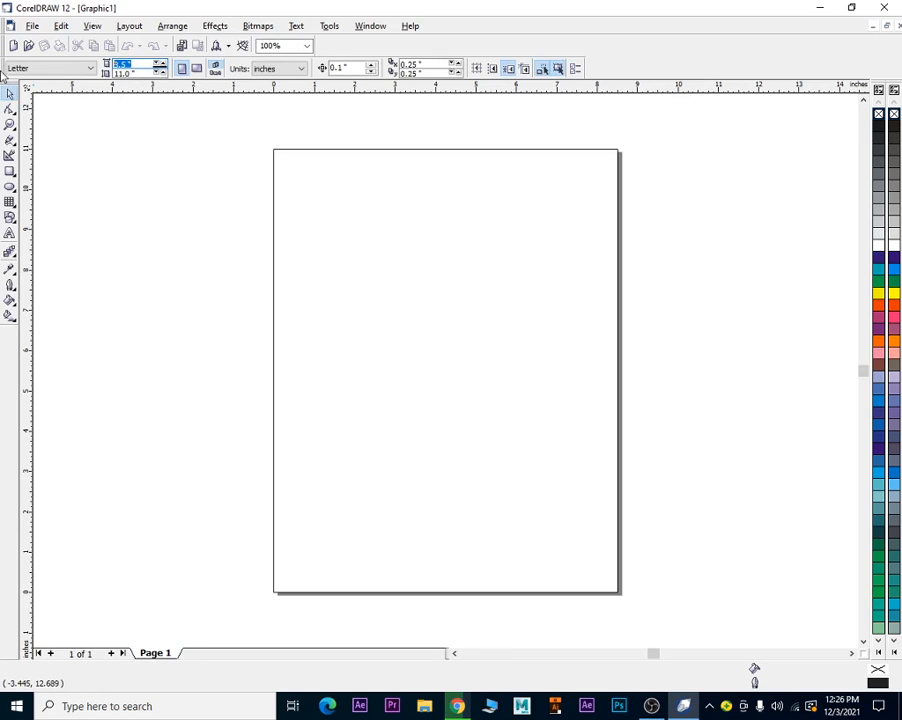
text(11)
key(Return)
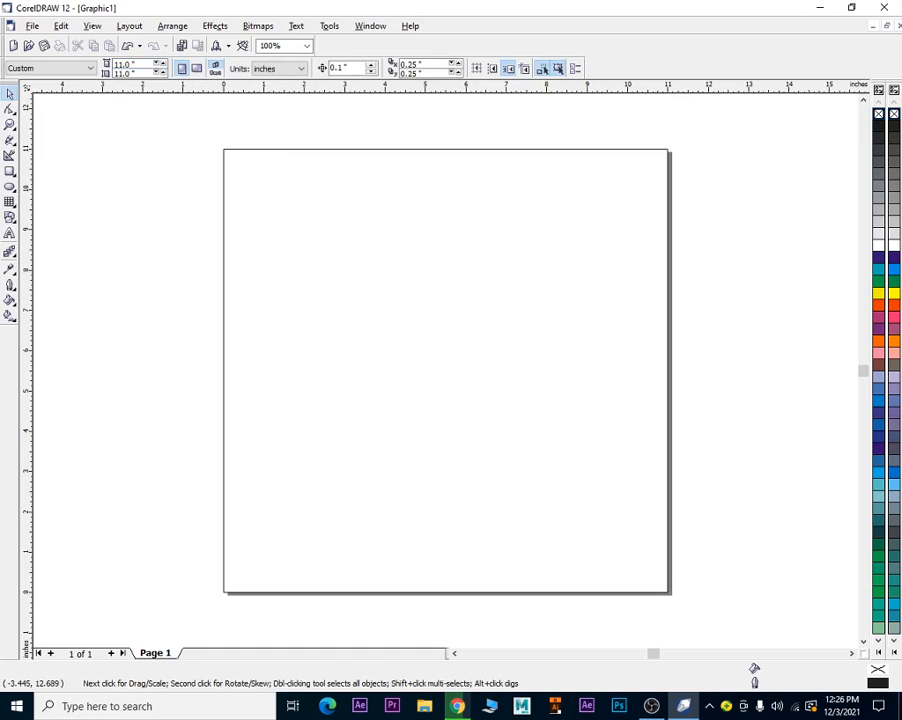
key(Tab)
text(15)
key(Return)
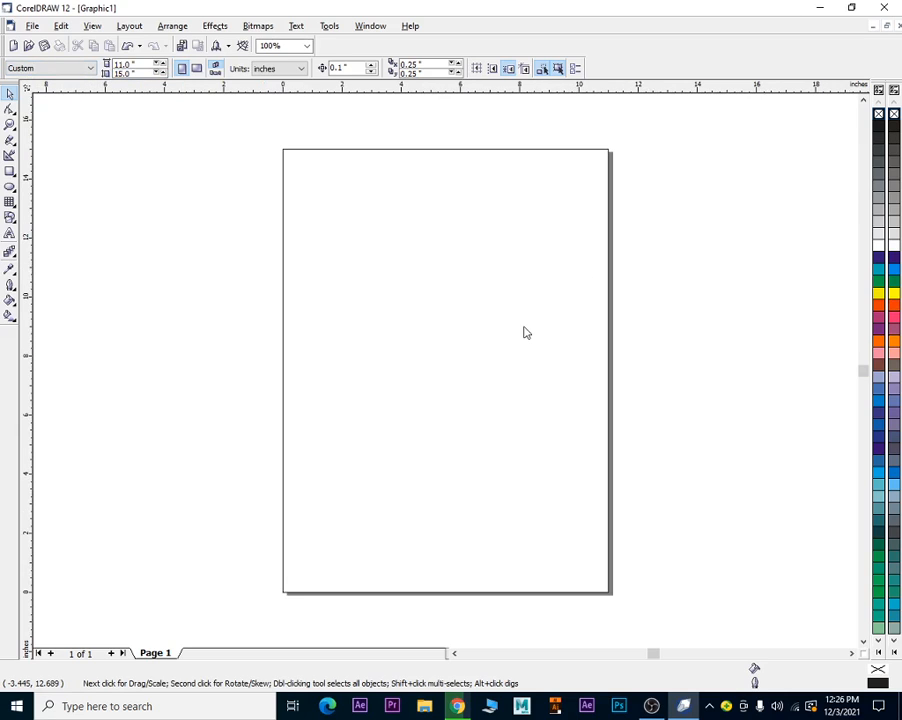
click(301, 68)
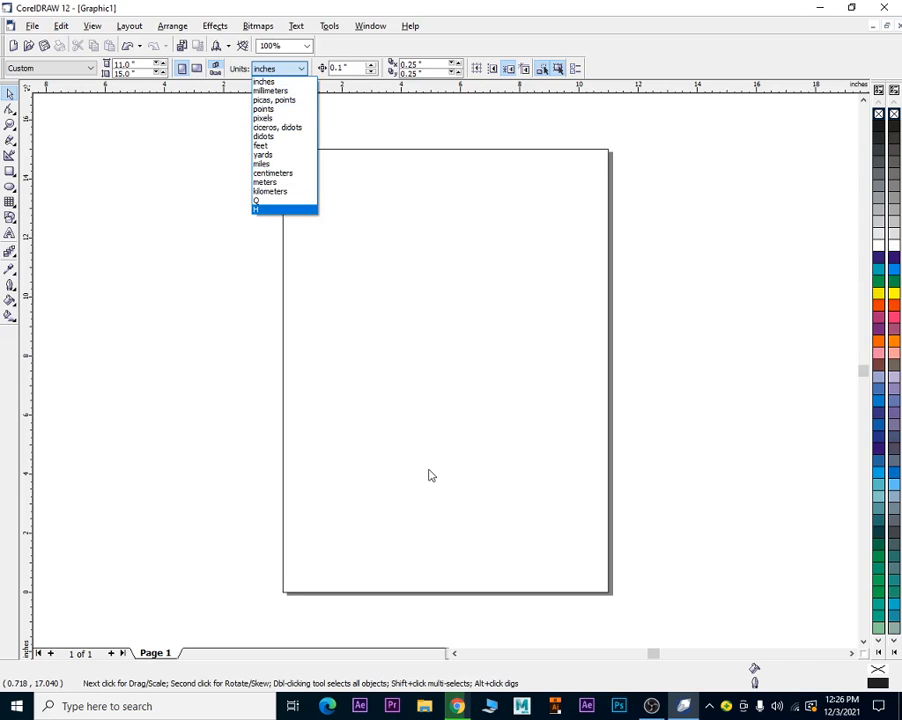
click(453, 435)
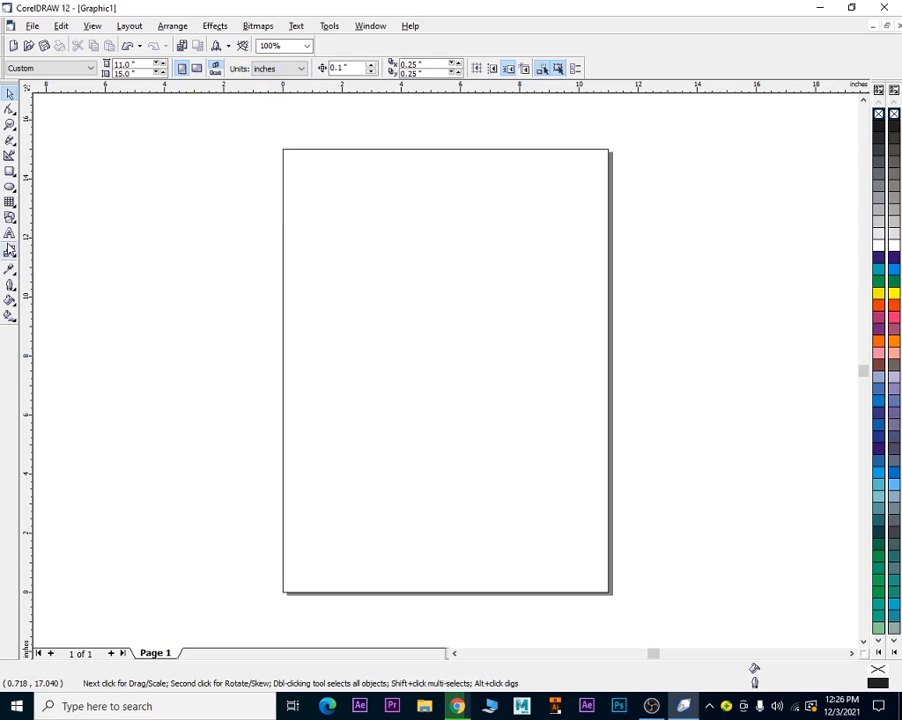
Draw a rectangle about 4.76 by 5.28 inches in the upper-left area of the page and fill it with red
click(12, 172)
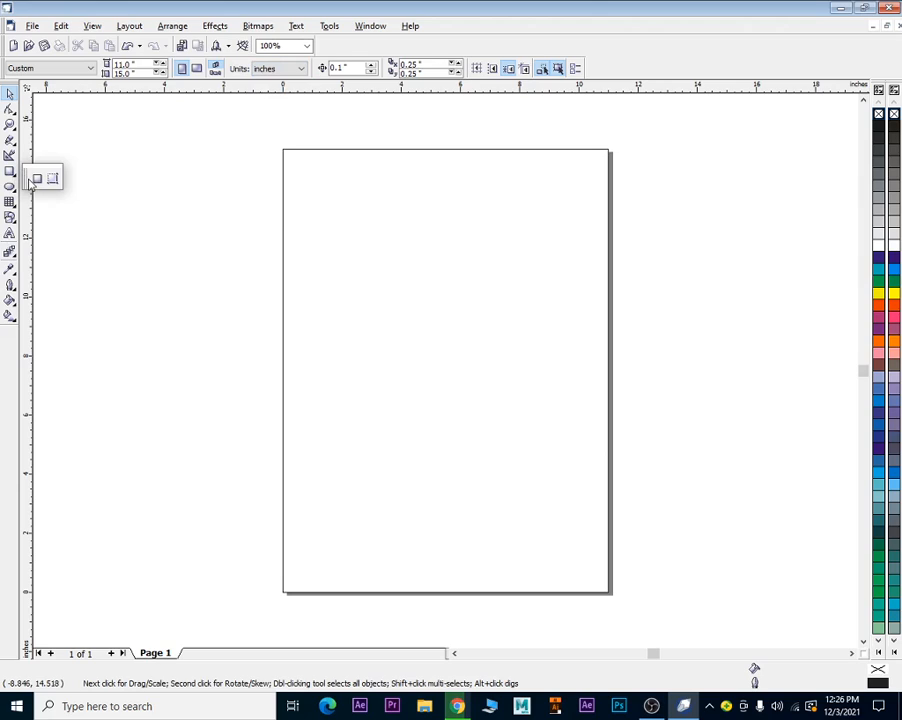
click(36, 179)
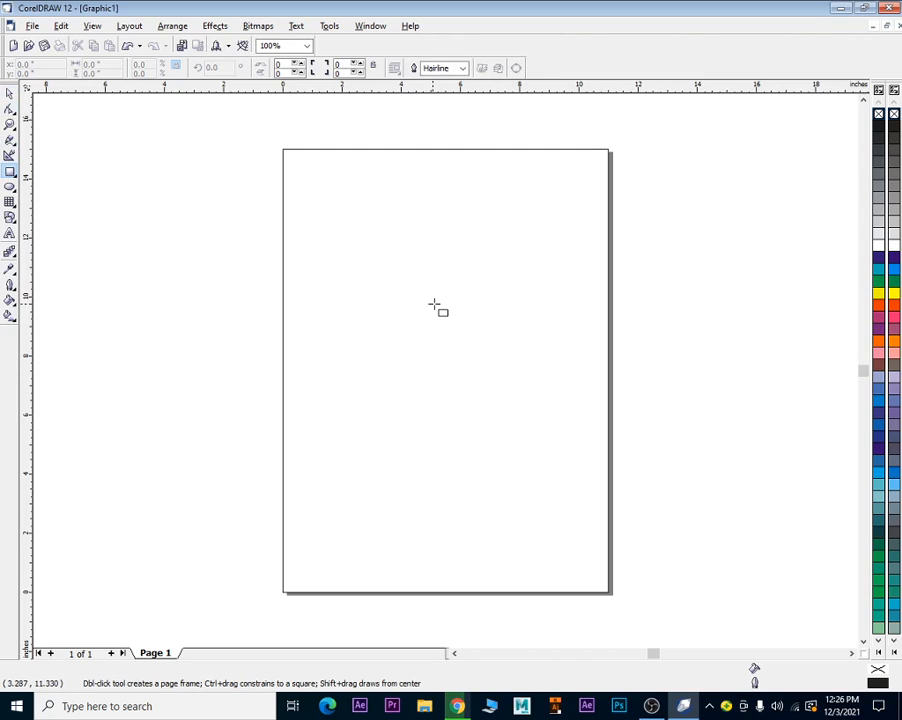
drag(308, 192, 448, 347)
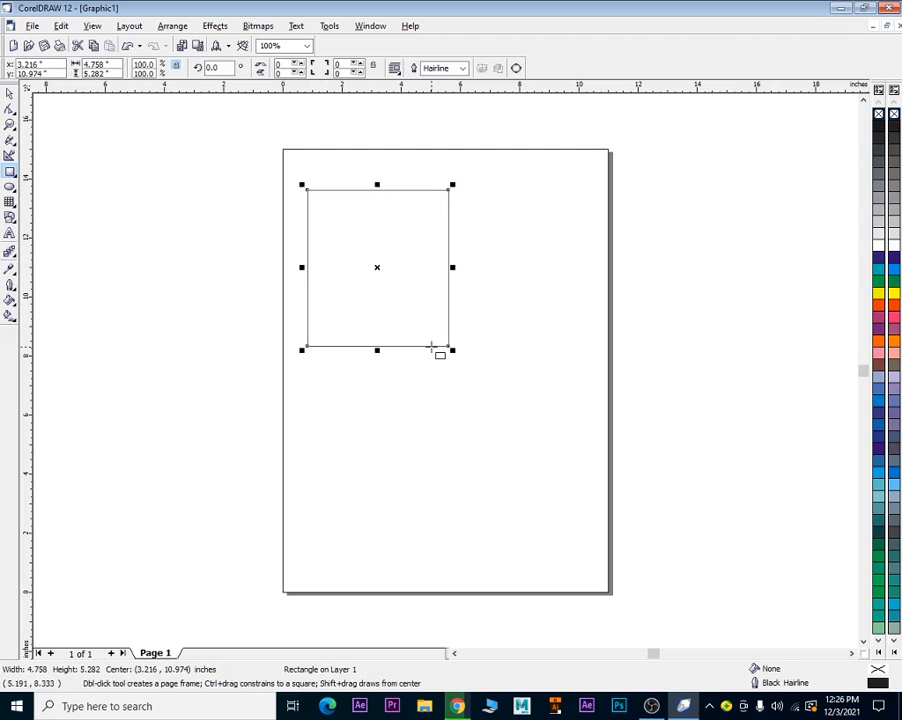
click(878, 313)
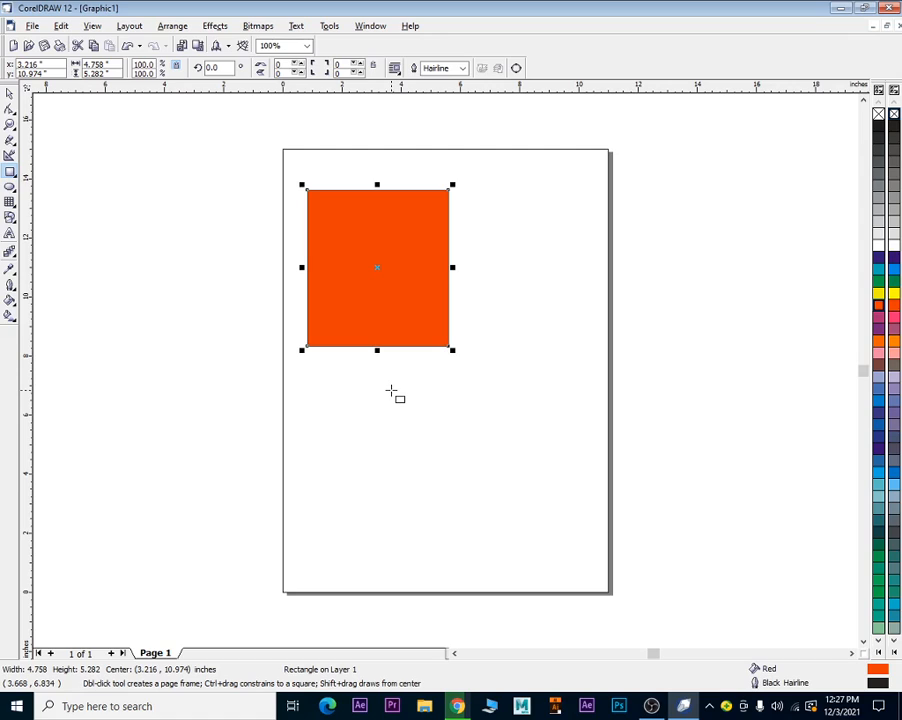
Round all four corners of the red rectangle with the Shape tool, trying roundness values of 20 and 58
key(F10)
drag(308, 191, 352, 215)
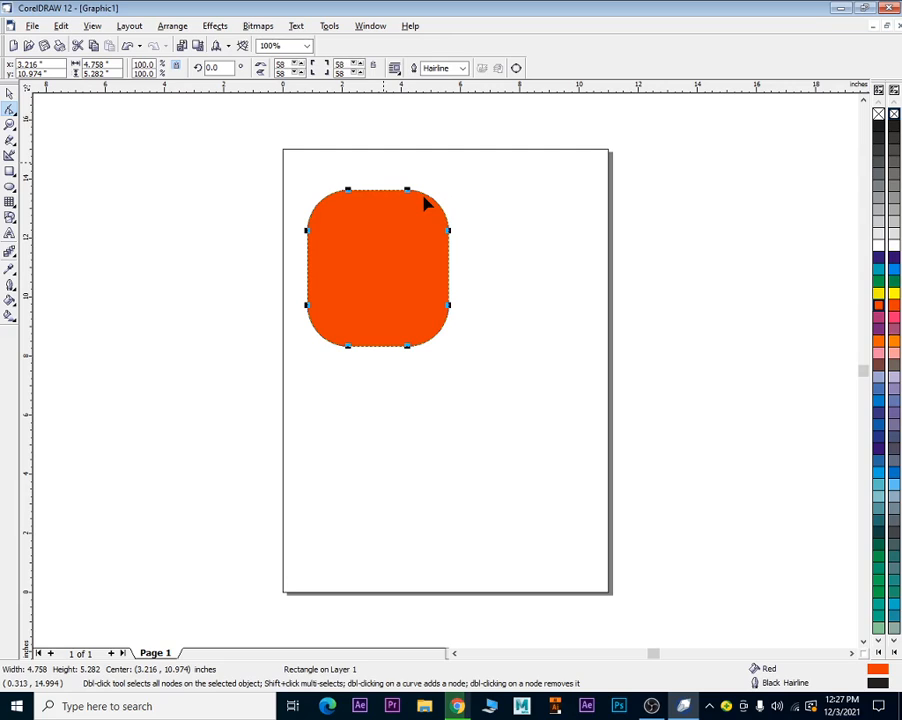
drag(407, 190, 435, 205)
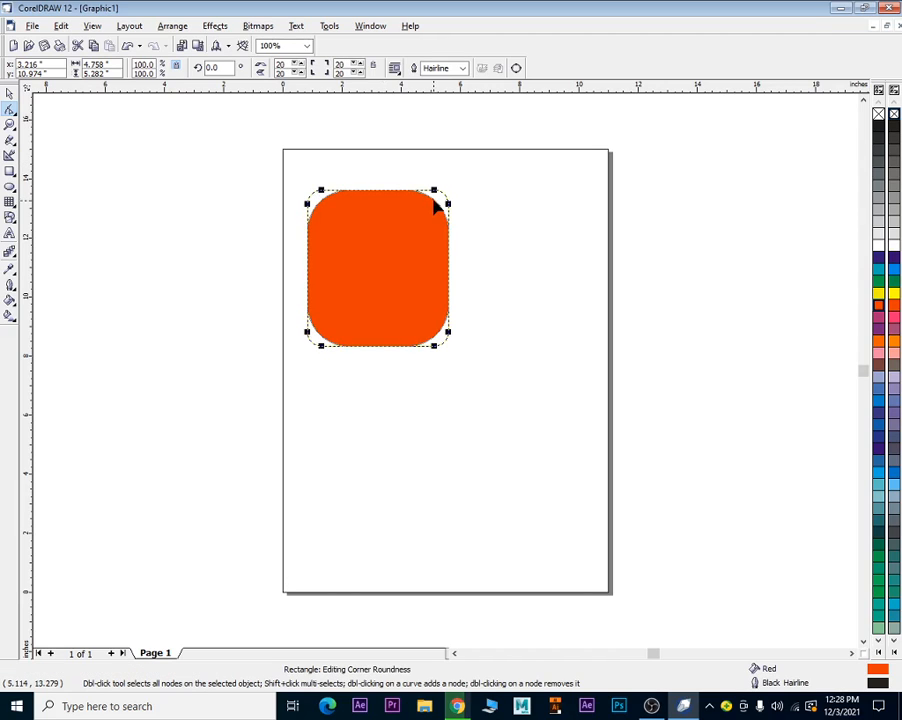
drag(435, 205, 407, 190)
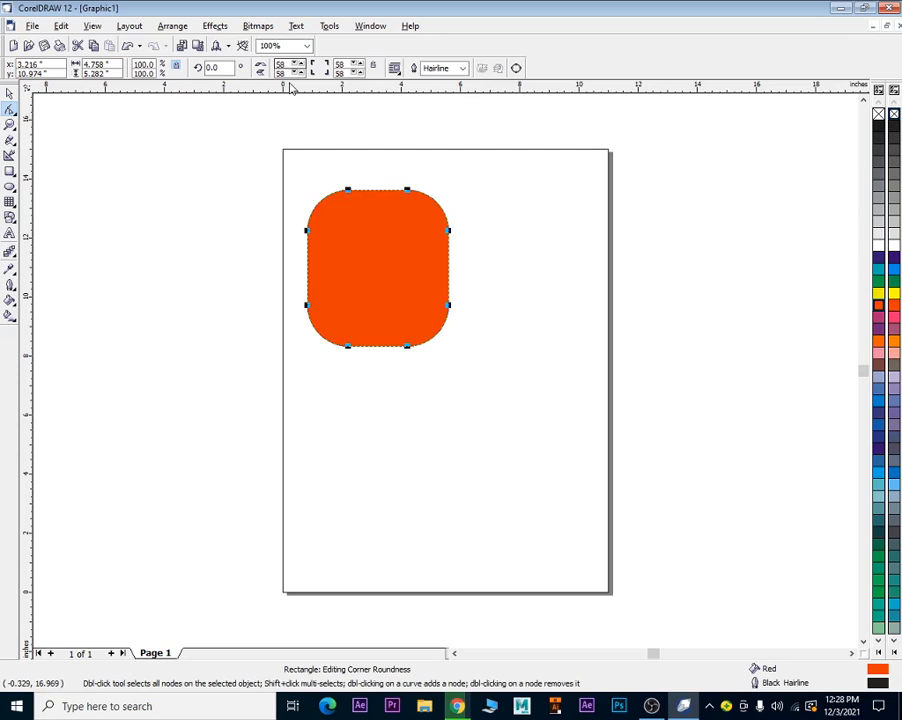
Try roundness values of 100 and 20 on the rectangle's top-left corner alone, with the other three corners at 8
text(100)
key(Return)
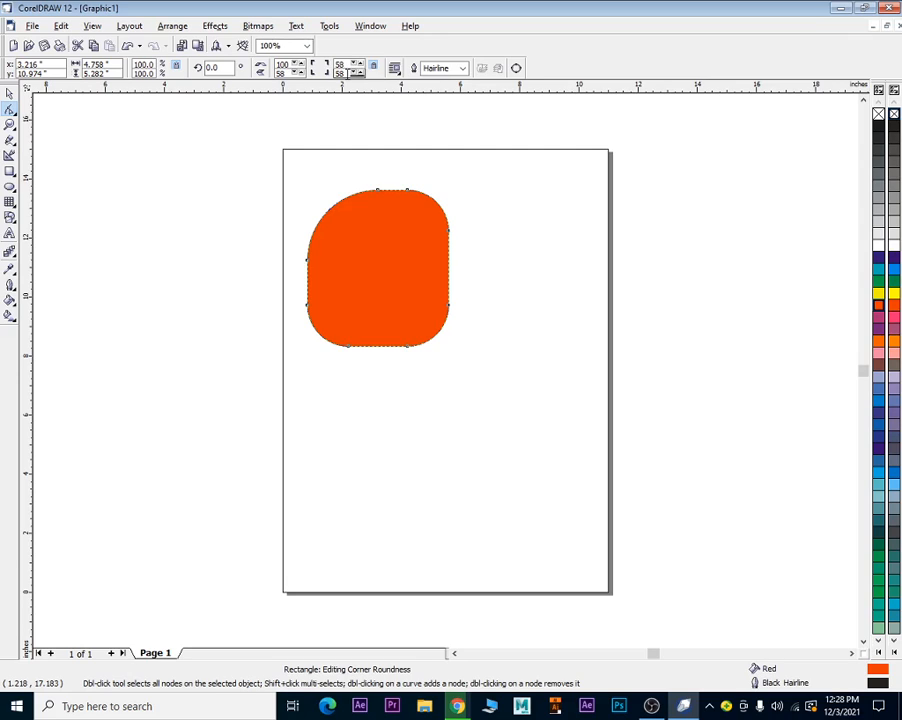
drag(349, 72, 351, 95)
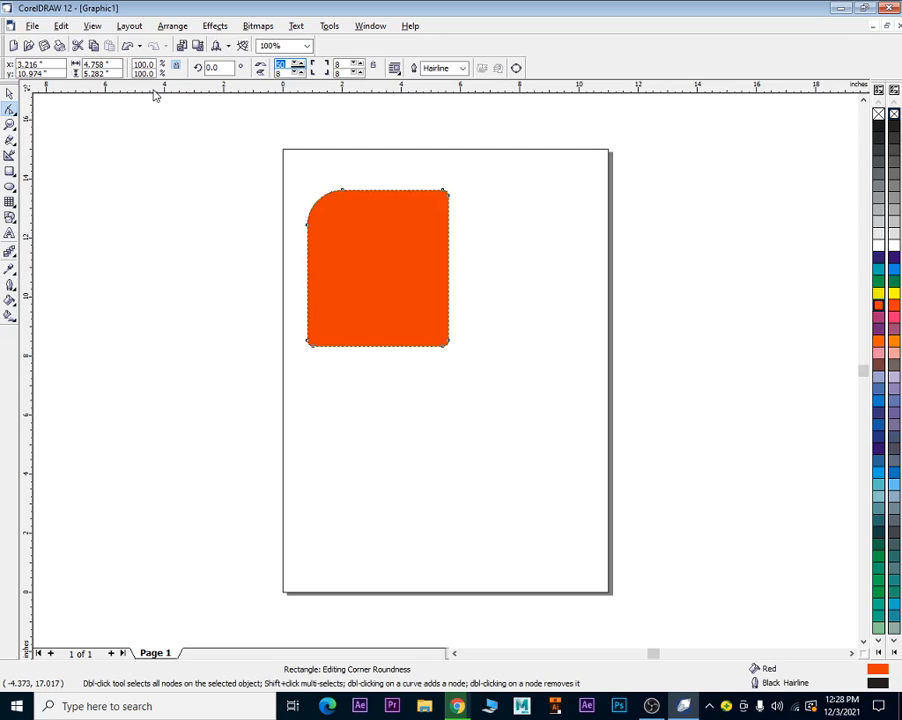
text(2)
key(Return)
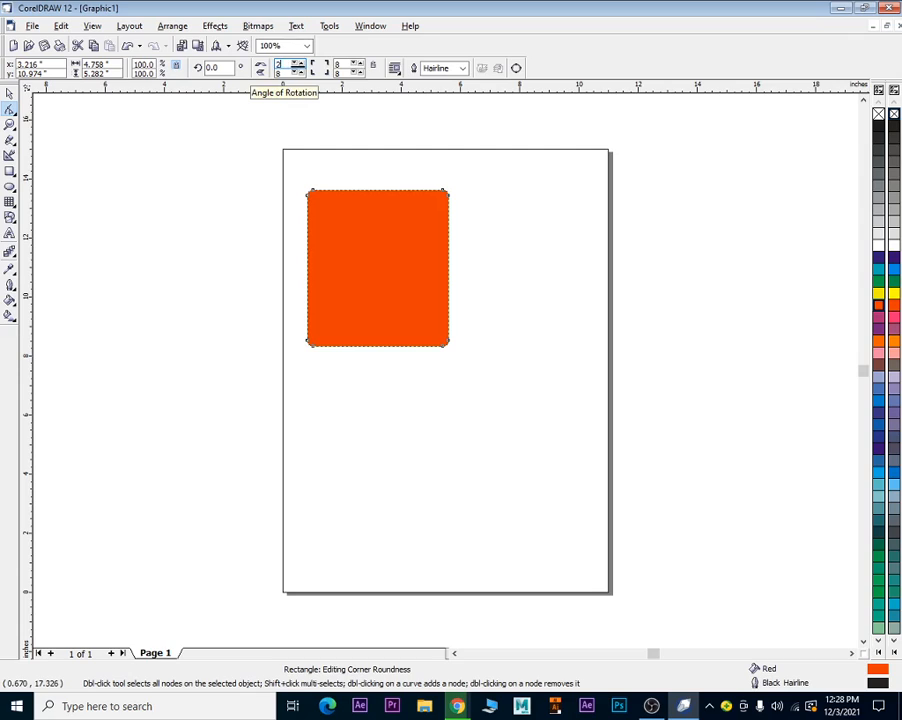
text(0)
key(Return)
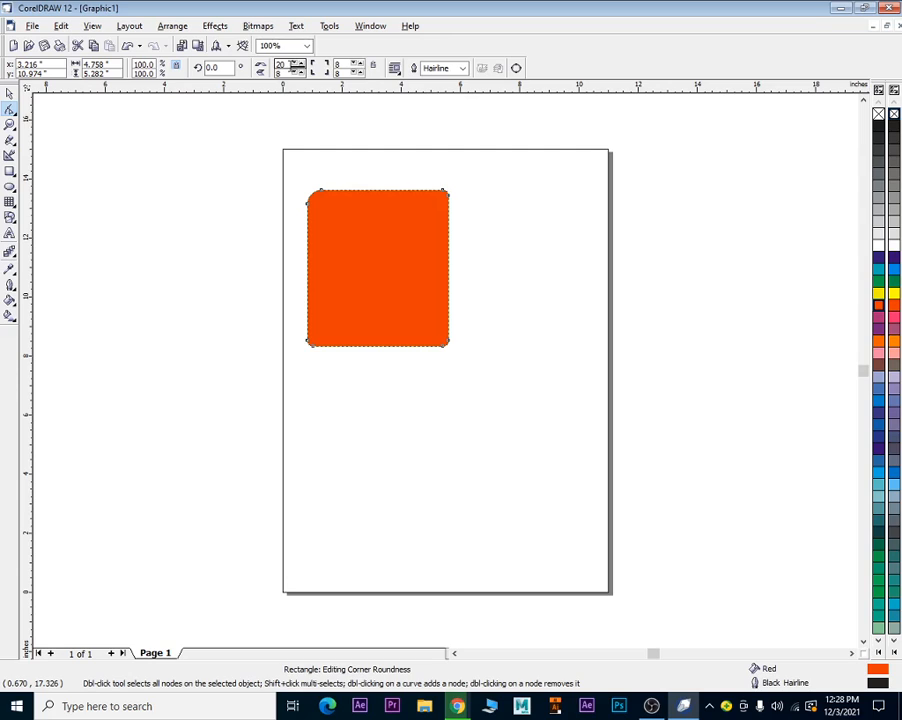
Set all the rectangle's corners to roundness 100, then reduce only the top-left and bottom-right corners to 50 and finally 0
click(375, 67)
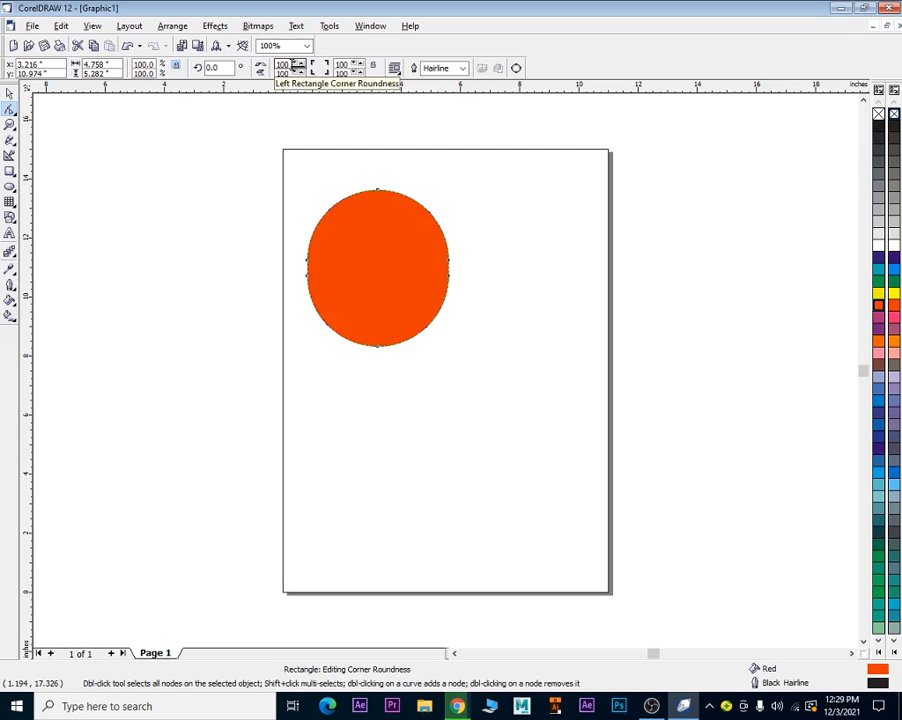
double_click(290, 65)
text(50)
key(Return)
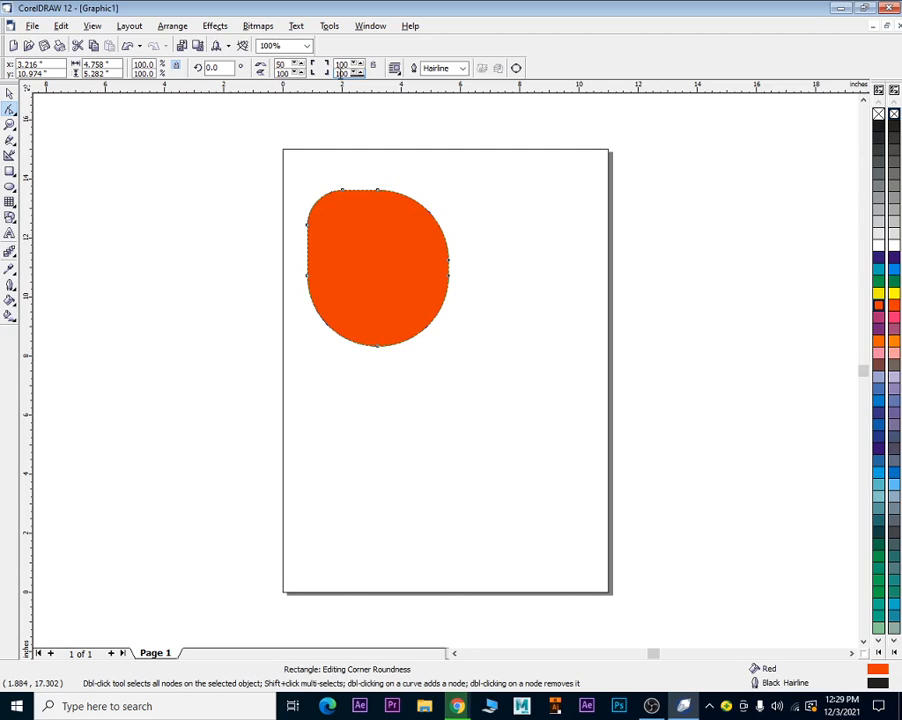
text(50)
key(Return)
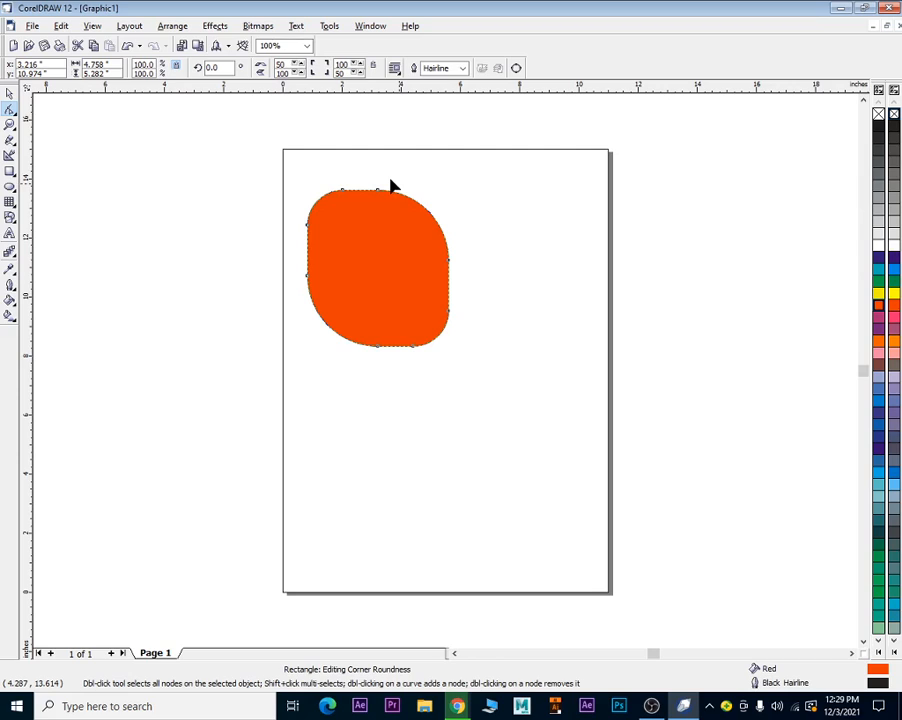
drag(392, 186, 394, 187)
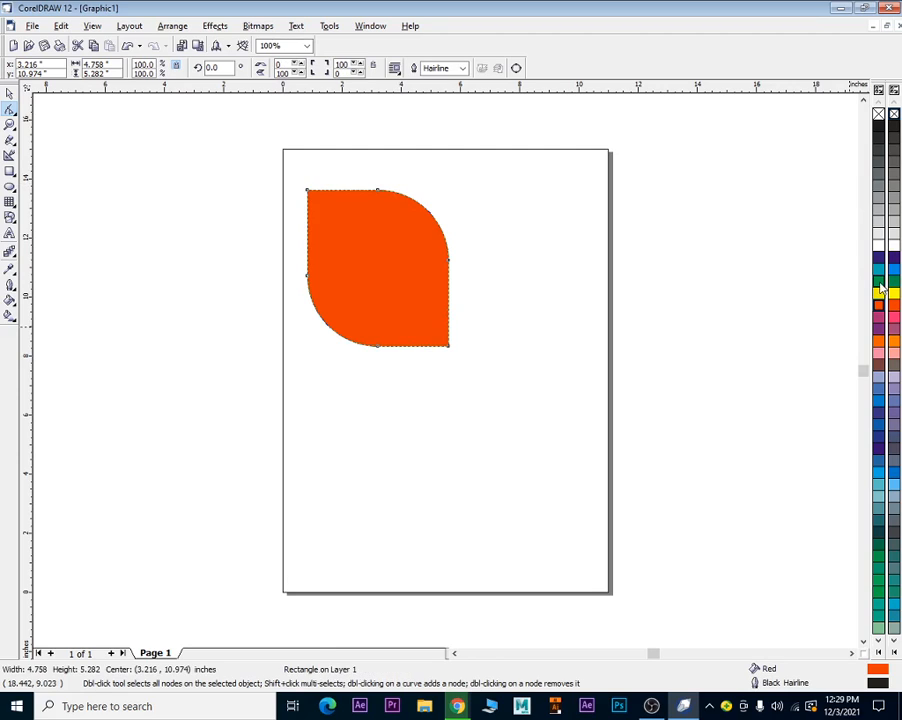
Fill the leaf shape with cyan and give it a blue outline, trying a 24 pt width before setting 8 pt
click(880, 264)
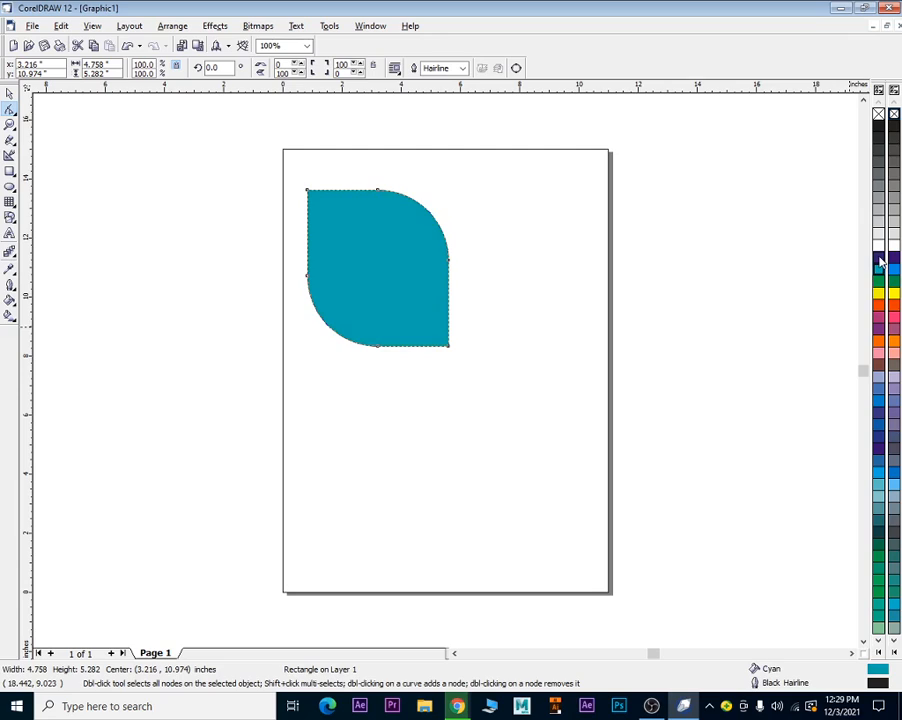
right_click(880, 262)
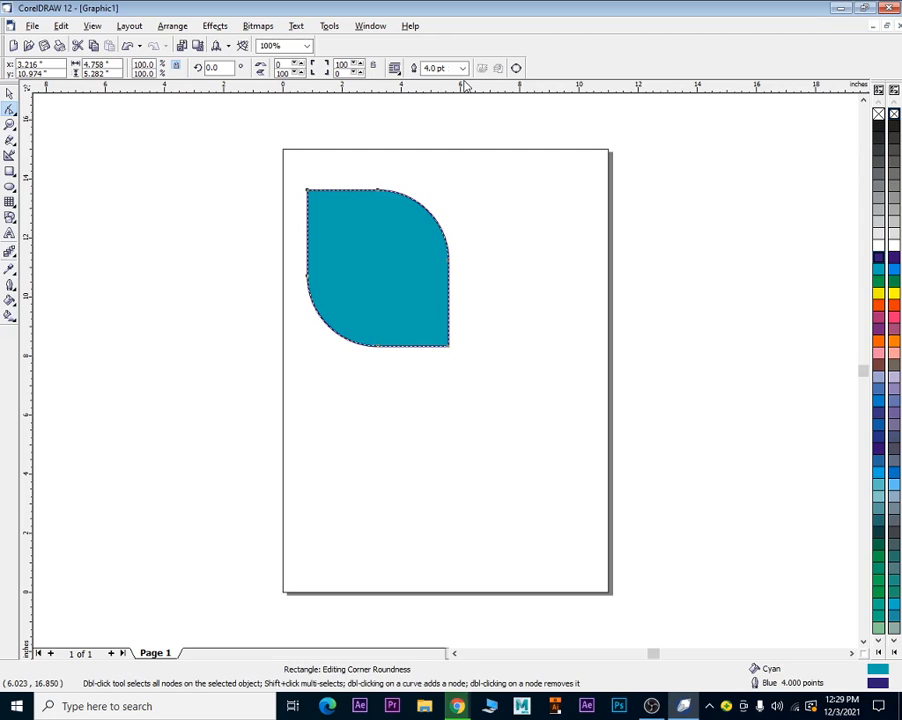
click(462, 67)
click(435, 258)
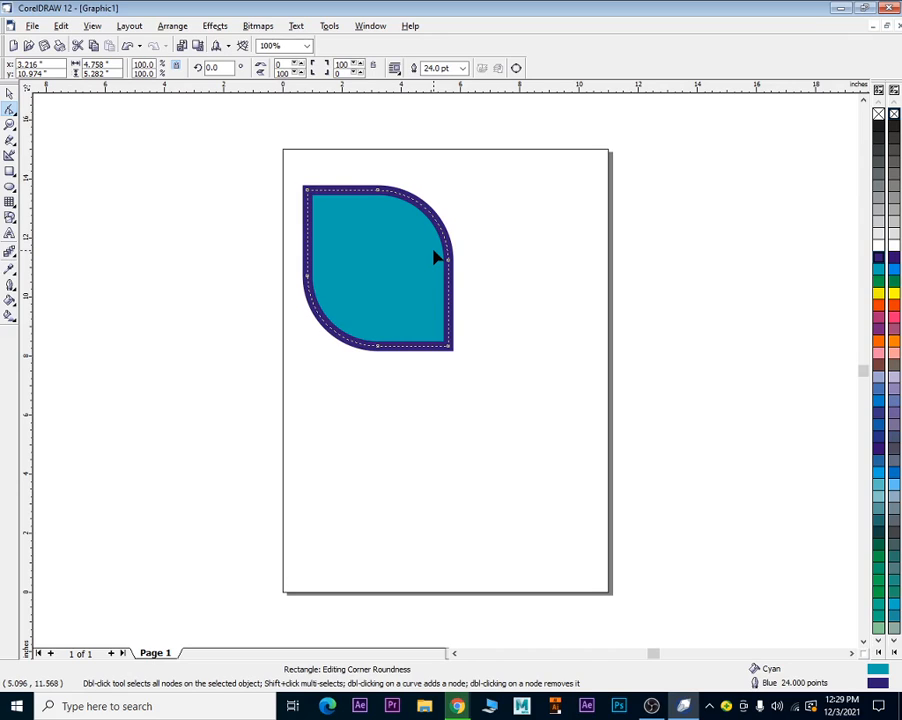
click(462, 68)
click(447, 144)
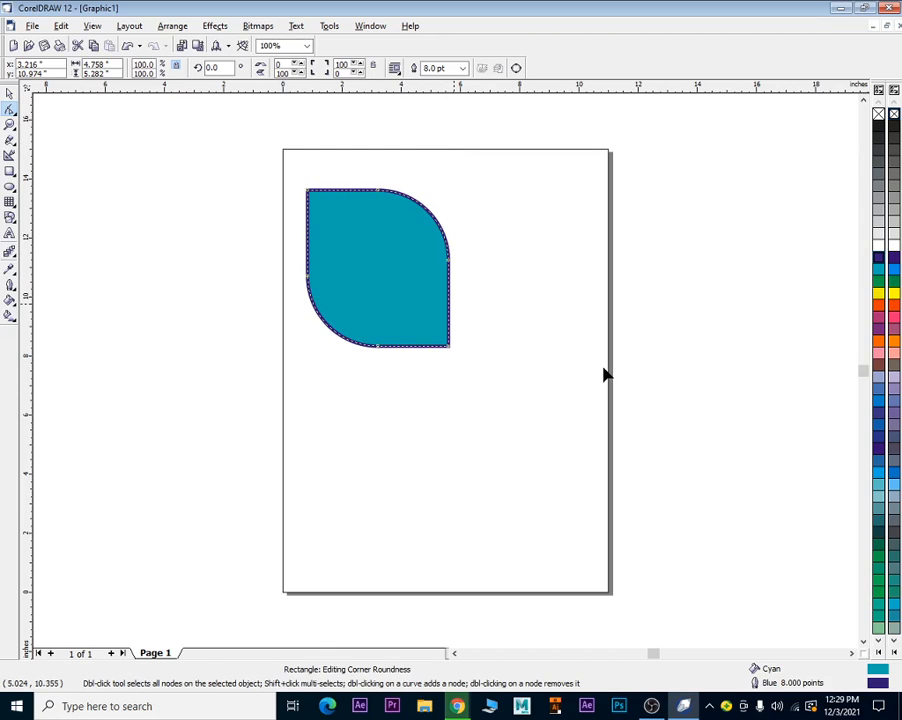
Rotate the leaf shape to about 51.3 degrees and change its fill to yellow
click(9, 94)
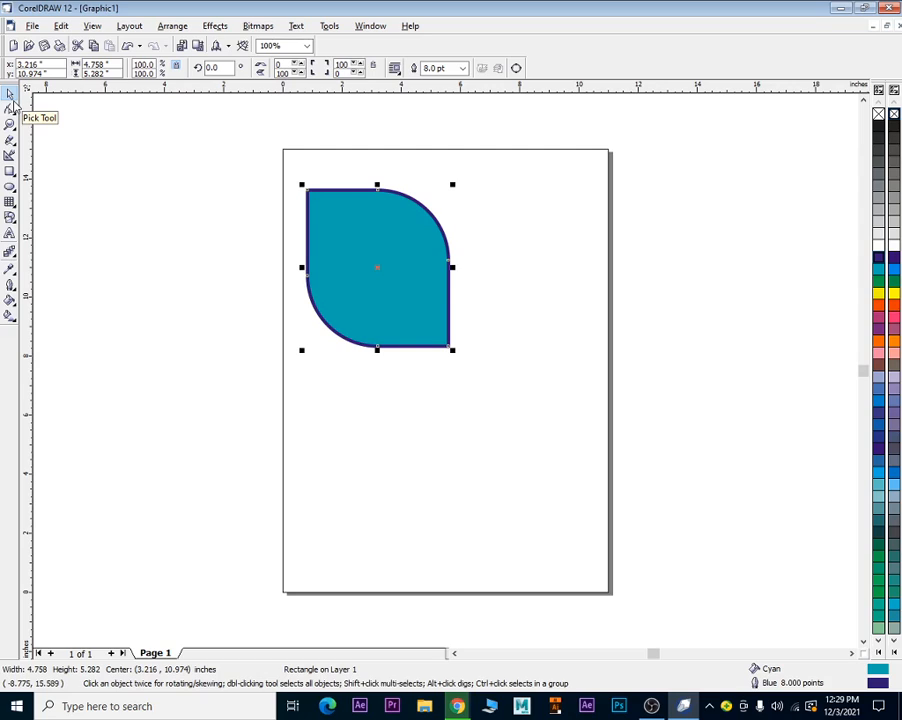
click(380, 263)
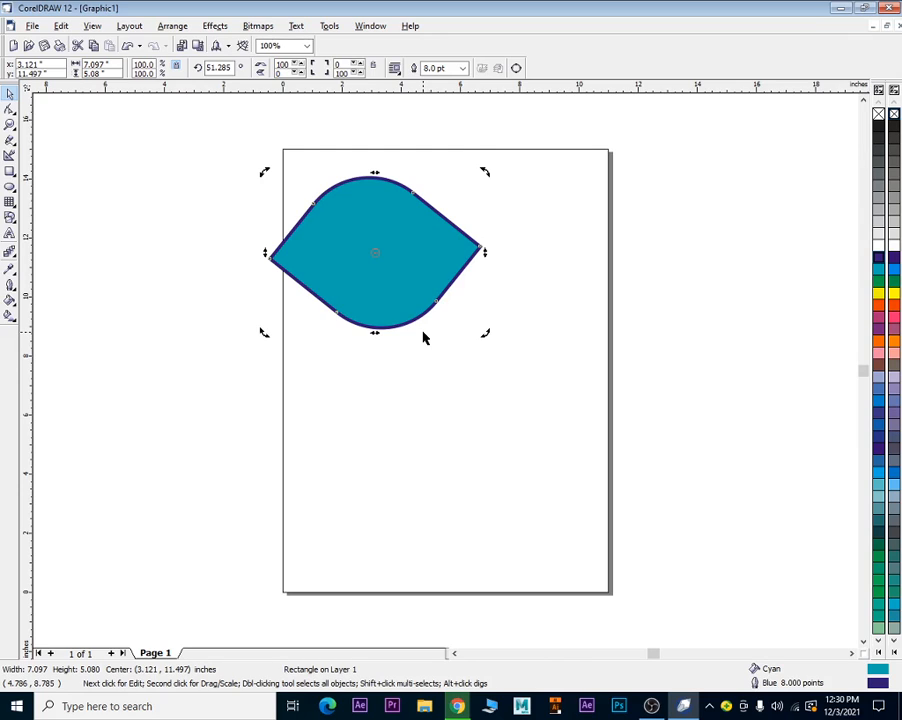
drag(878, 292, 437, 235)
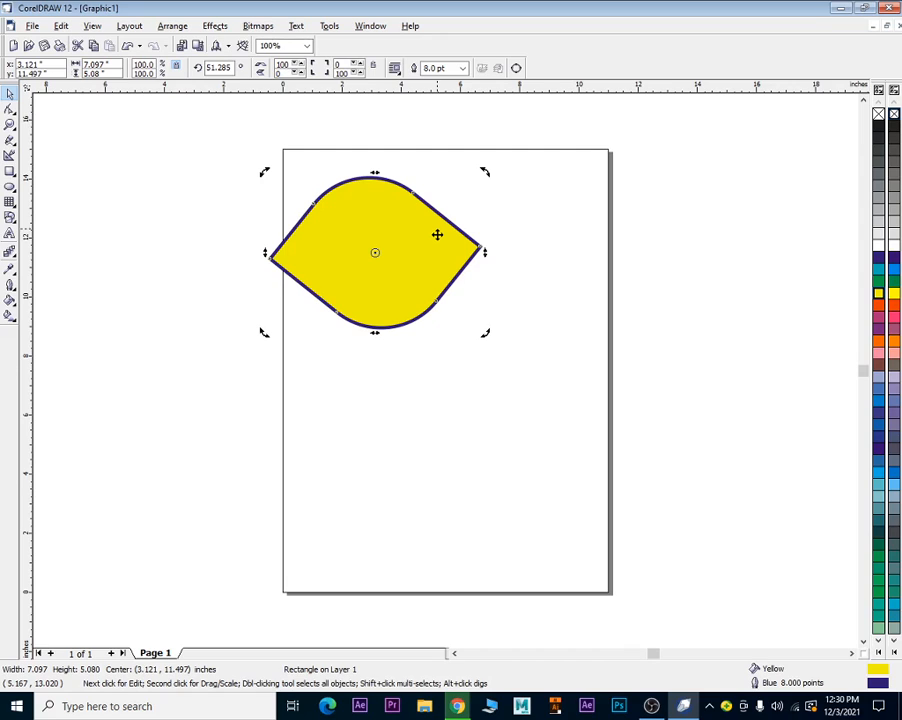
Convert the yellow shape to curves and reshape it, extending its right tip beyond the page and pulling its left tip inward into a V-shaped notch
key(F10)
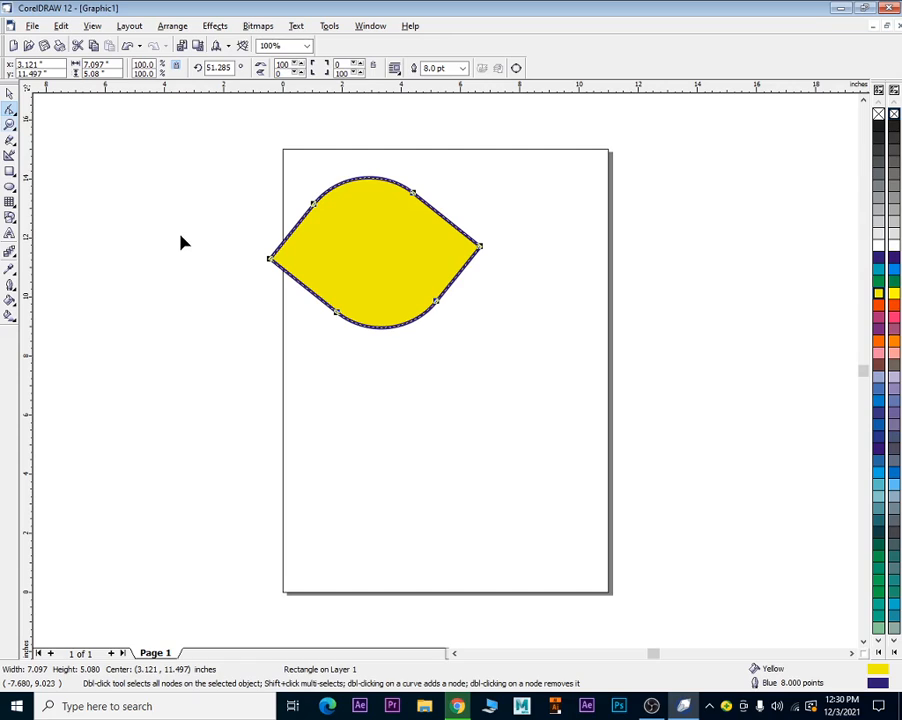
key(ctrl+q)
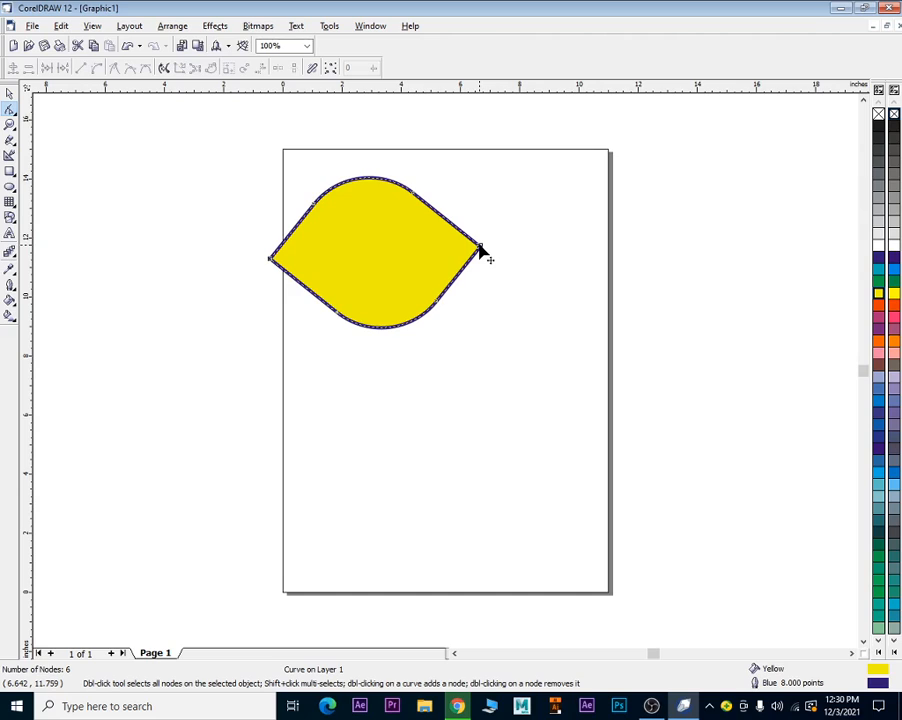
drag(480, 247, 665, 256)
drag(270, 259, 361, 258)
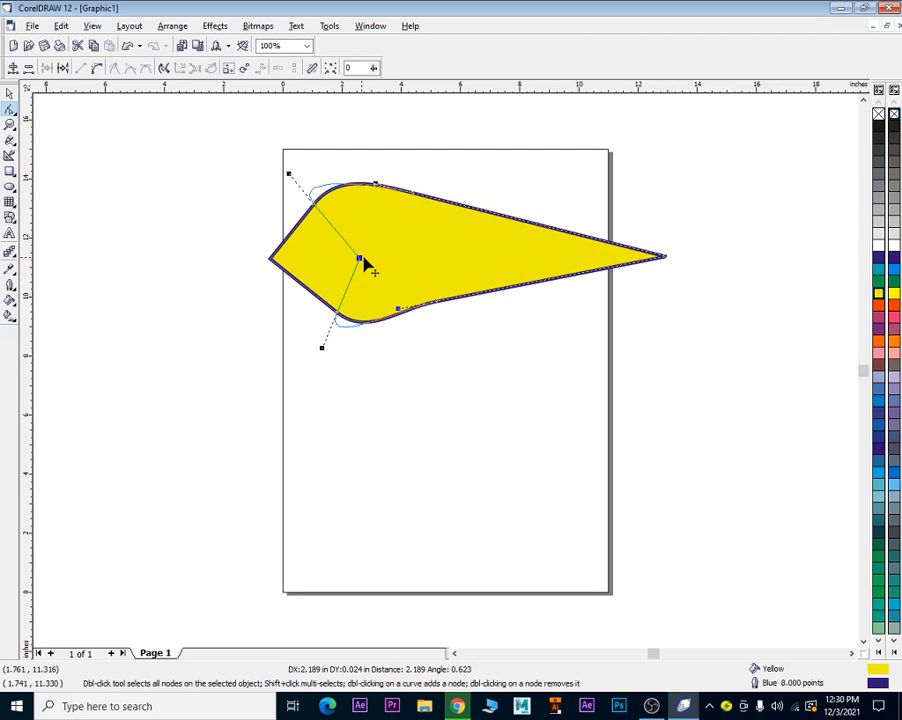
drag(363, 257, 500, 252)
drag(300, 326, 293, 354)
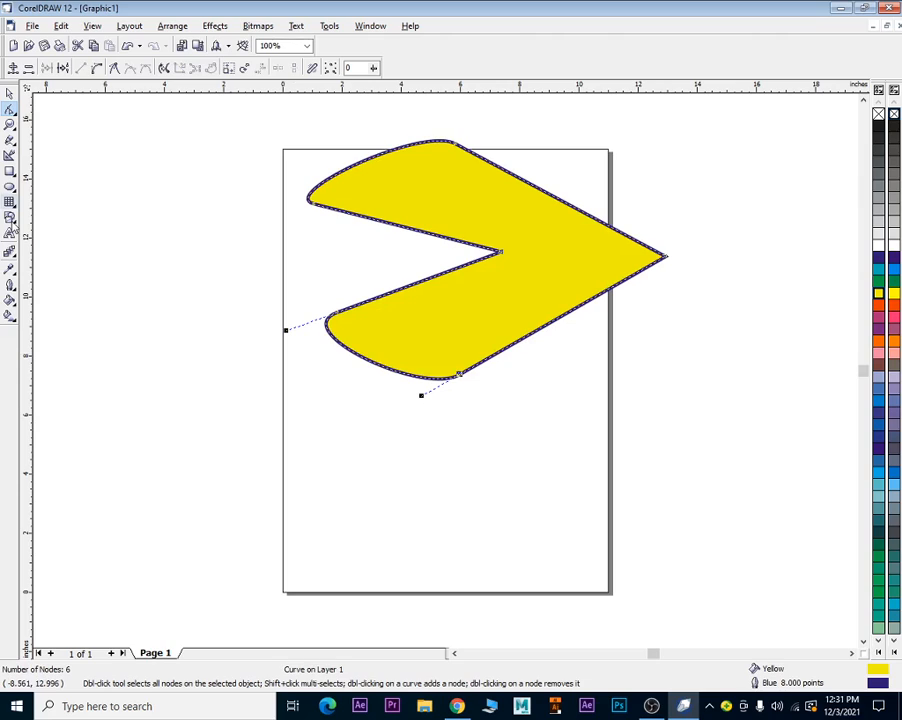
Draw a yellow five-pointed star beside the page, convert it to curves, stretch its top point upward and pull its lower tips inward
click(12, 222)
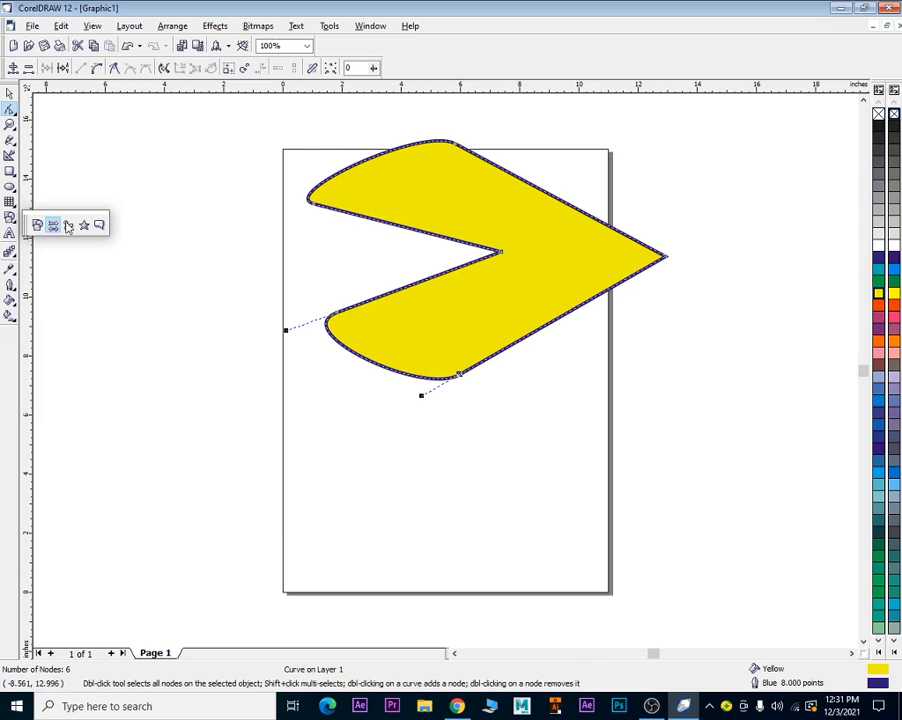
click(84, 225)
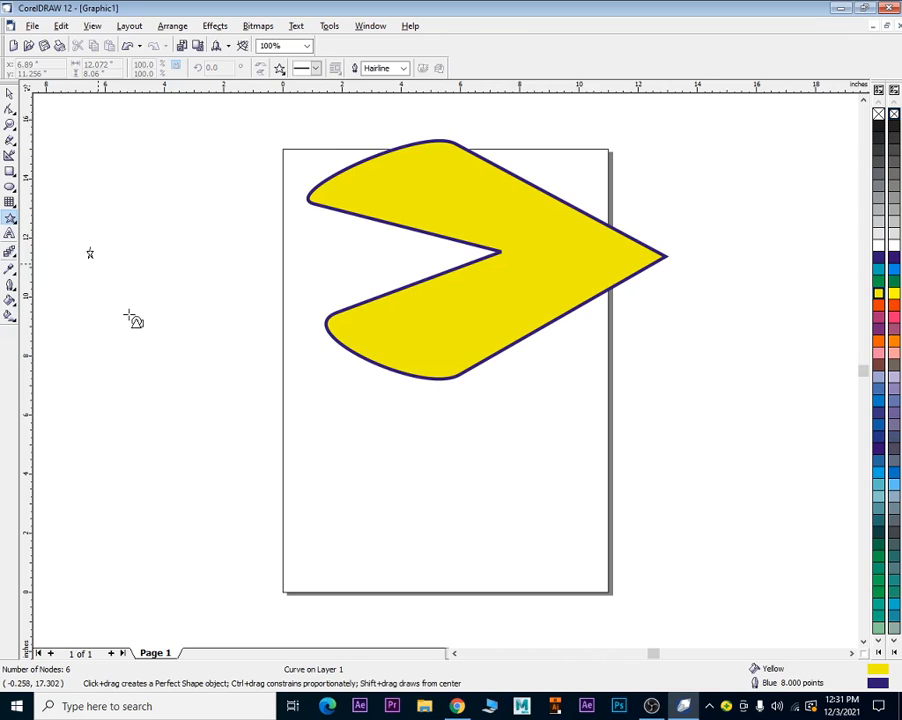
right_click(187, 347)
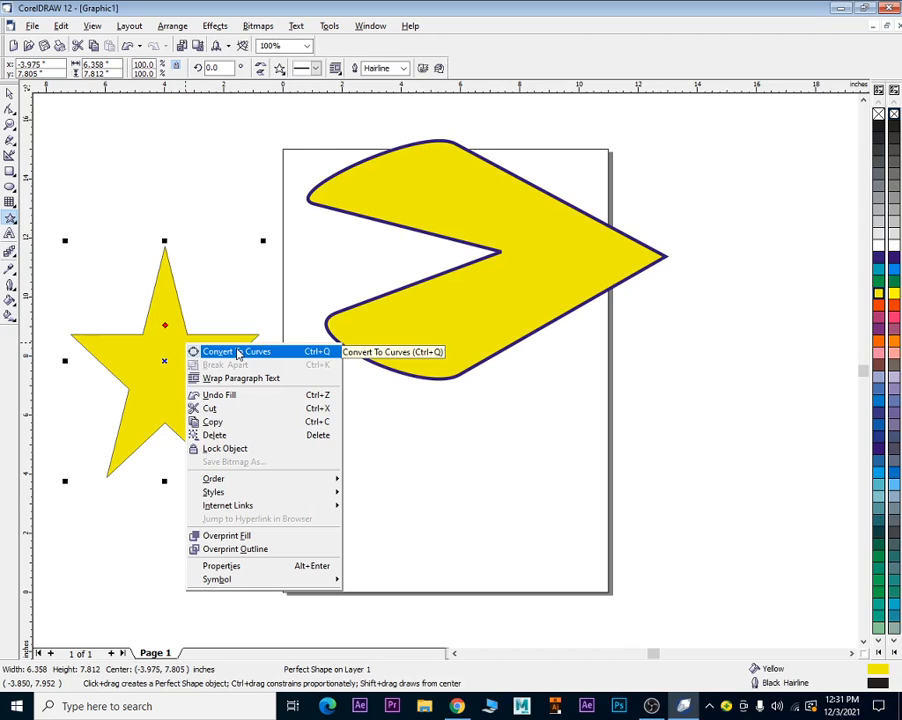
click(238, 353)
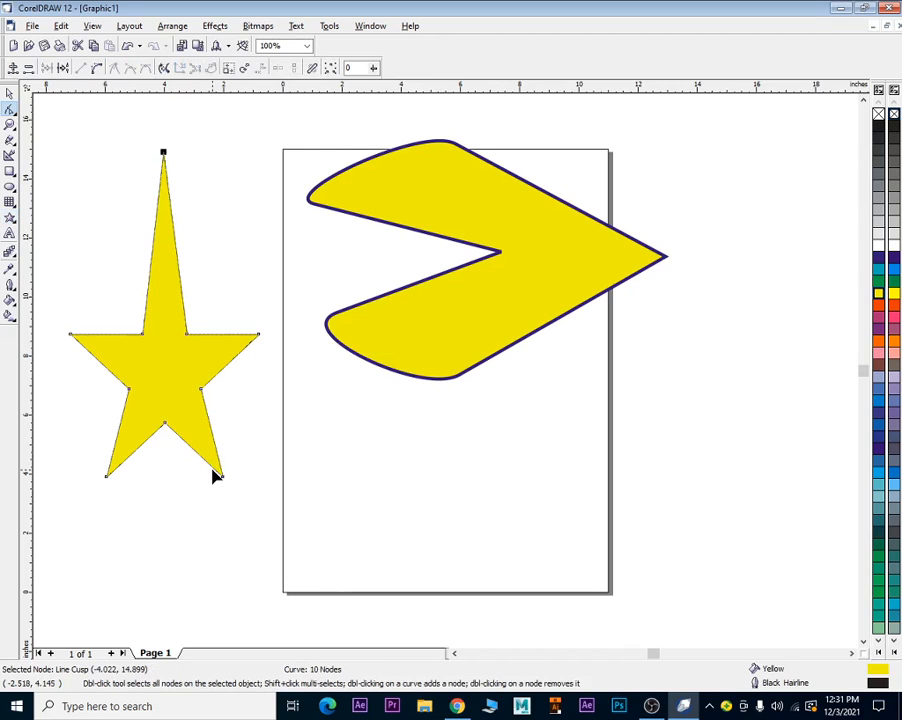
drag(220, 476, 166, 375)
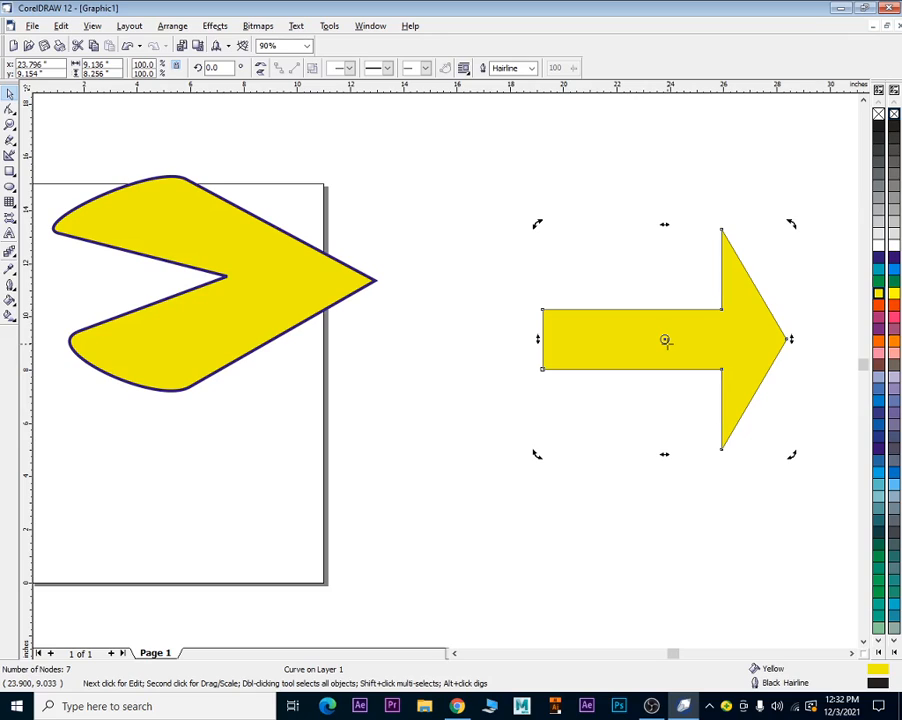
Move the yellow arrow's rotation centre to just beyond its tail and repeat rotated copies around it to form a ring
drag(665, 340, 519, 338)
middle_click(674, 463)
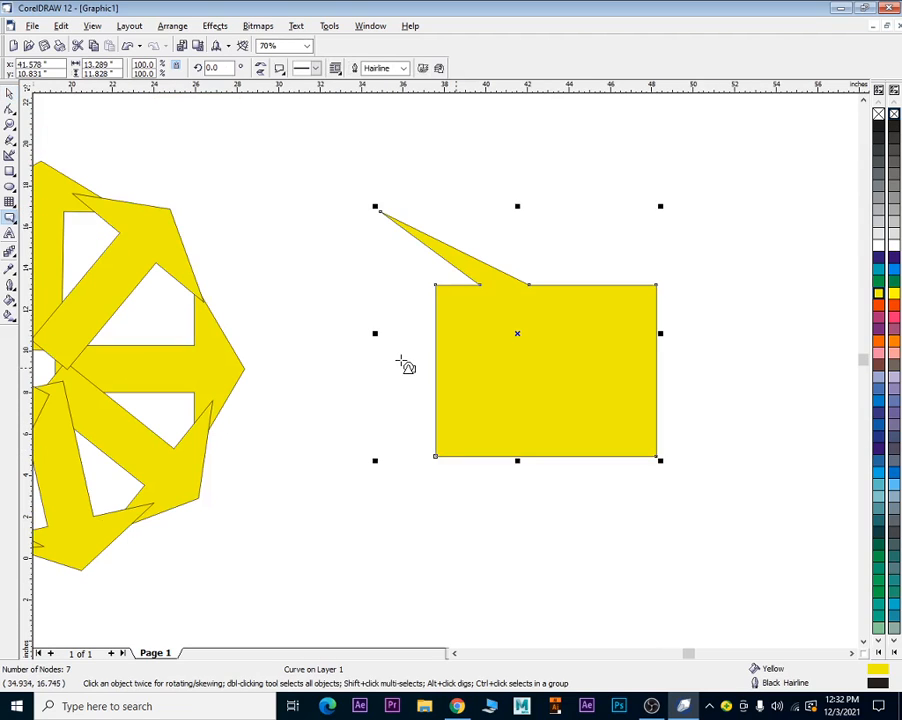
Reshape the callout curve by pulling its pointer inward and two opposite corners outward, and repeat rotated copies around its lower-left area
click(10, 110)
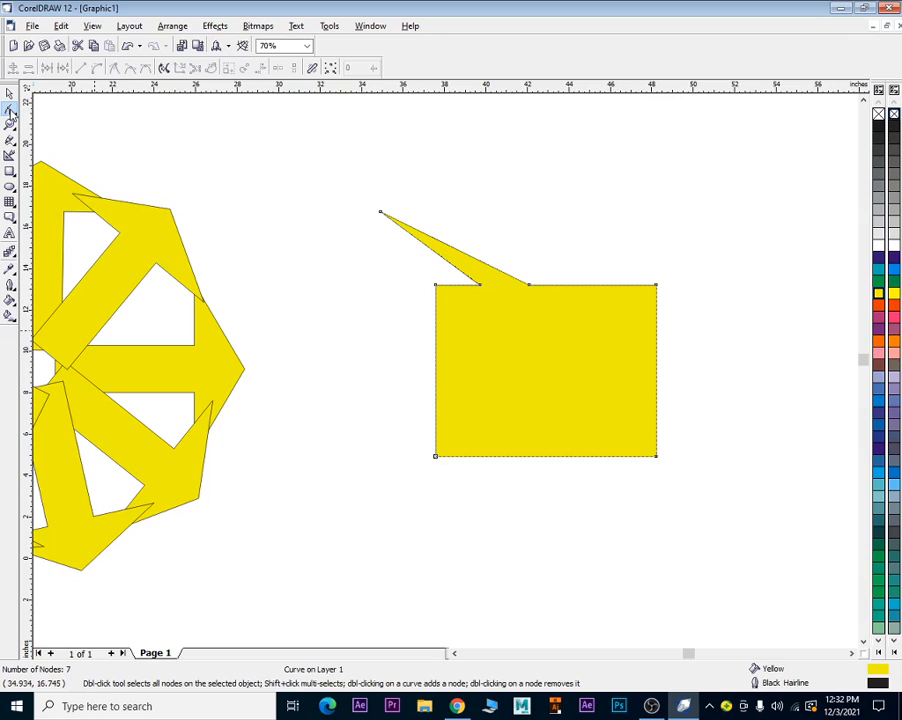
drag(380, 212, 601, 387)
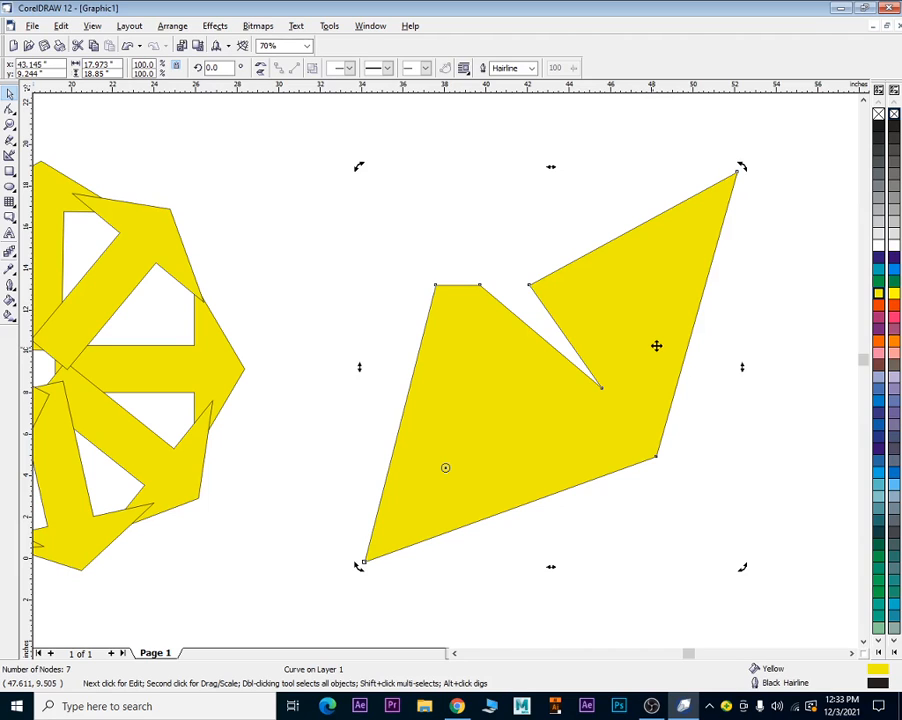
key(ctrl+r)
key(ctrl+r)
key(ctrl+r)
key(ctrl+r)
key(ctrl+r)
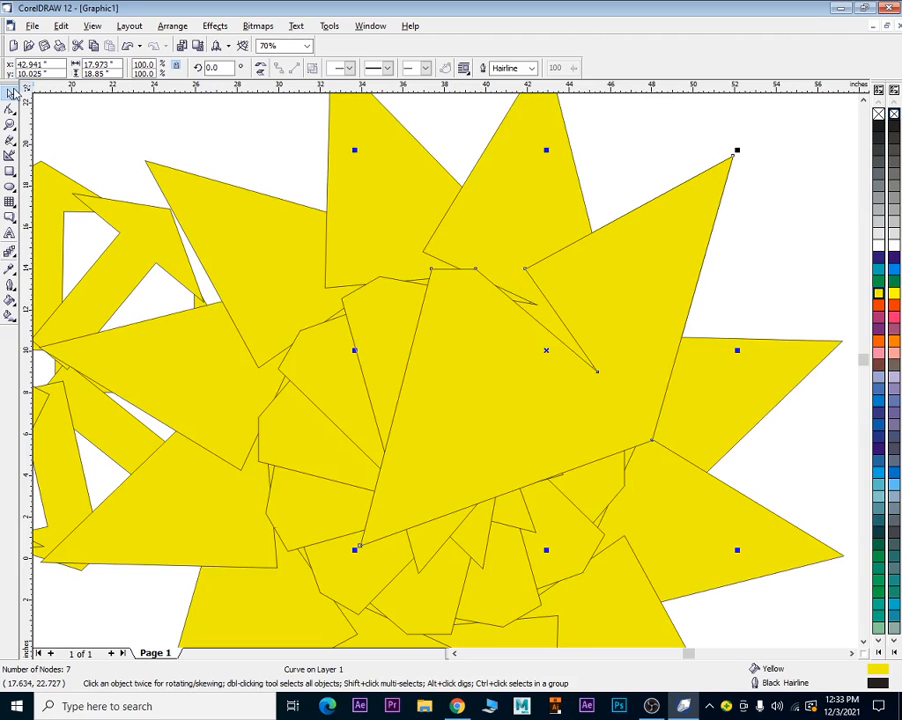
Select all the rotated callout shapes and move the rosette up and away from the ring of arrows
scroll(602, 388, down, 1)
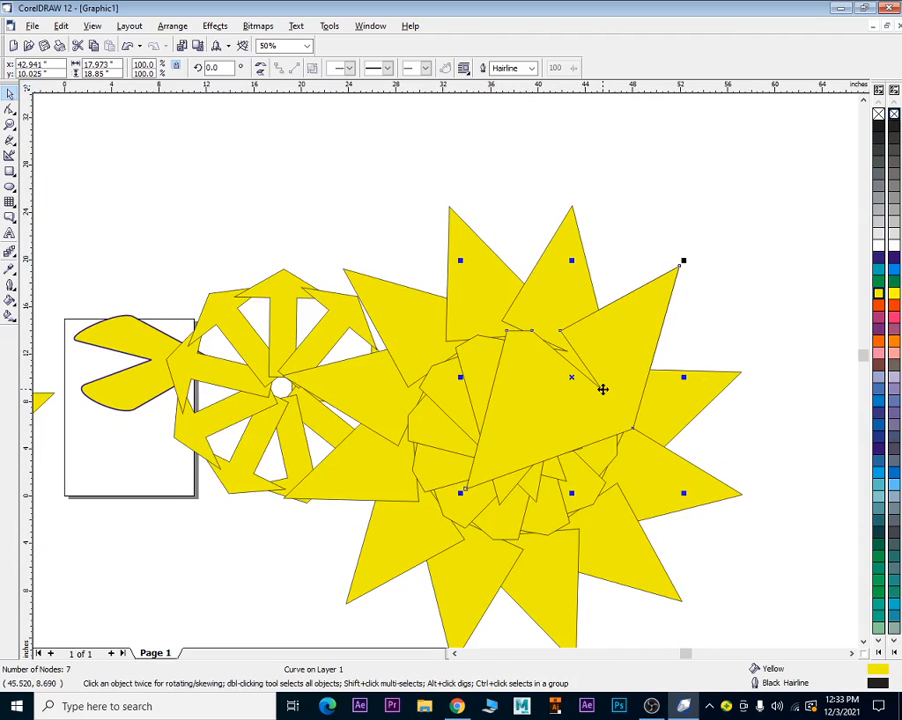
drag(629, 376, 730, 322)
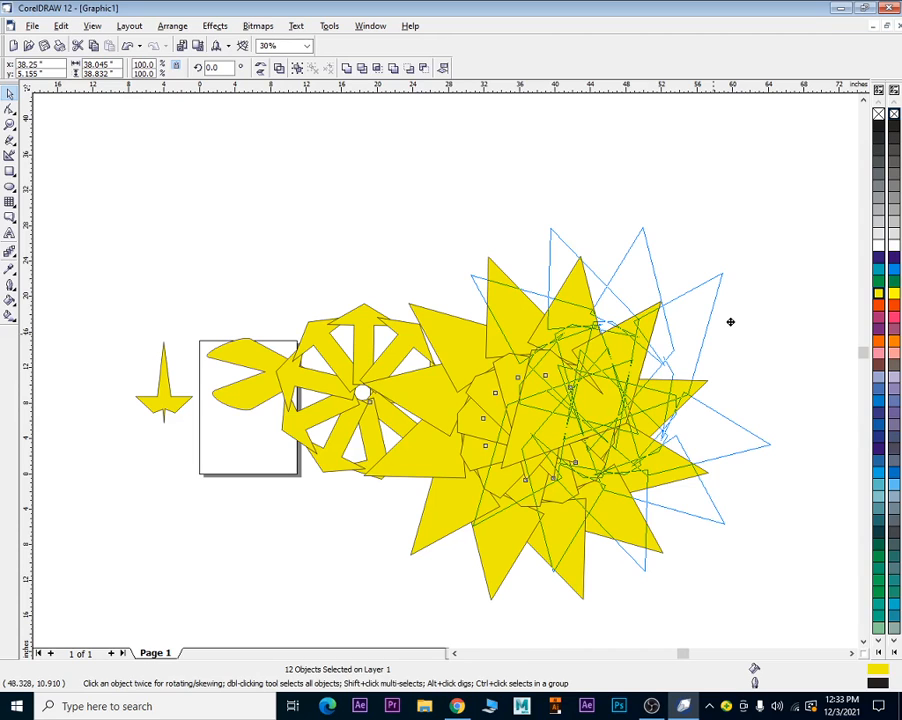
drag(730, 321, 758, 256)
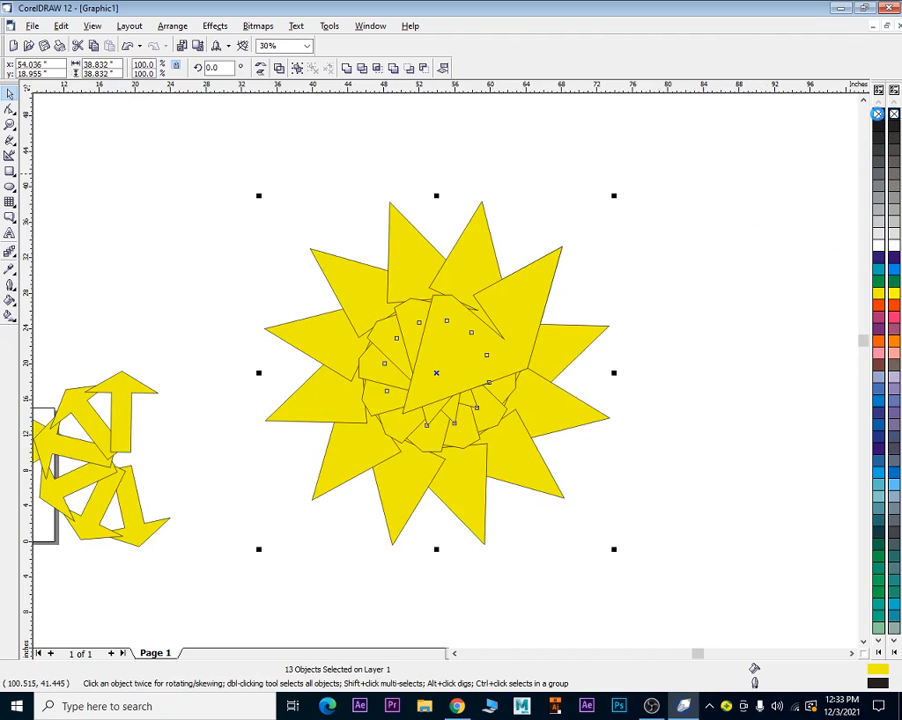
Remove the fill from all the rosette's shapes so only their outlines are left, and deselect them
click(878, 115)
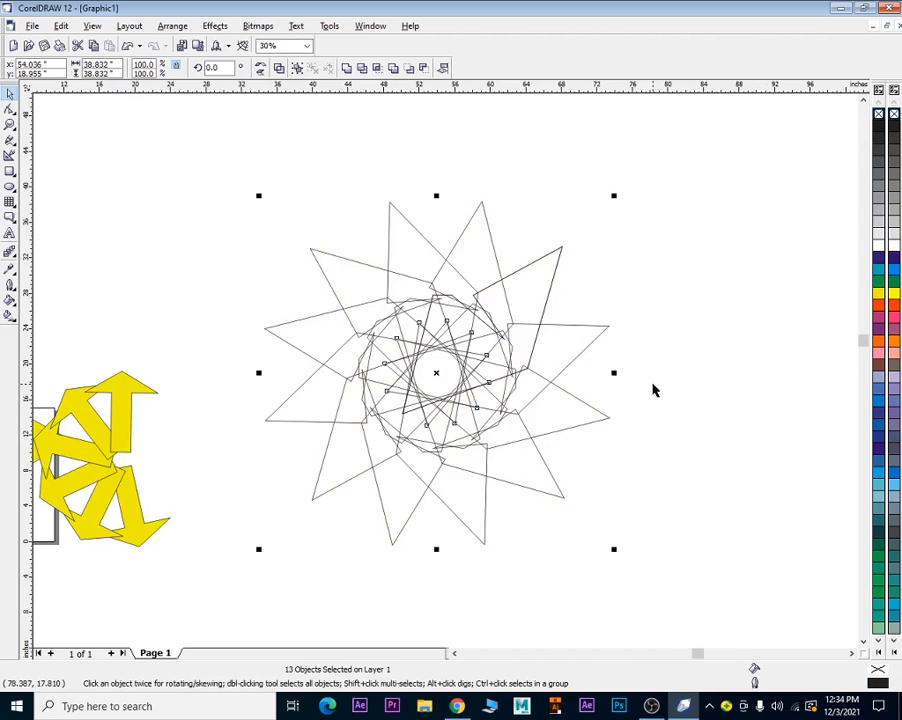
click(665, 391)
key(Tab)
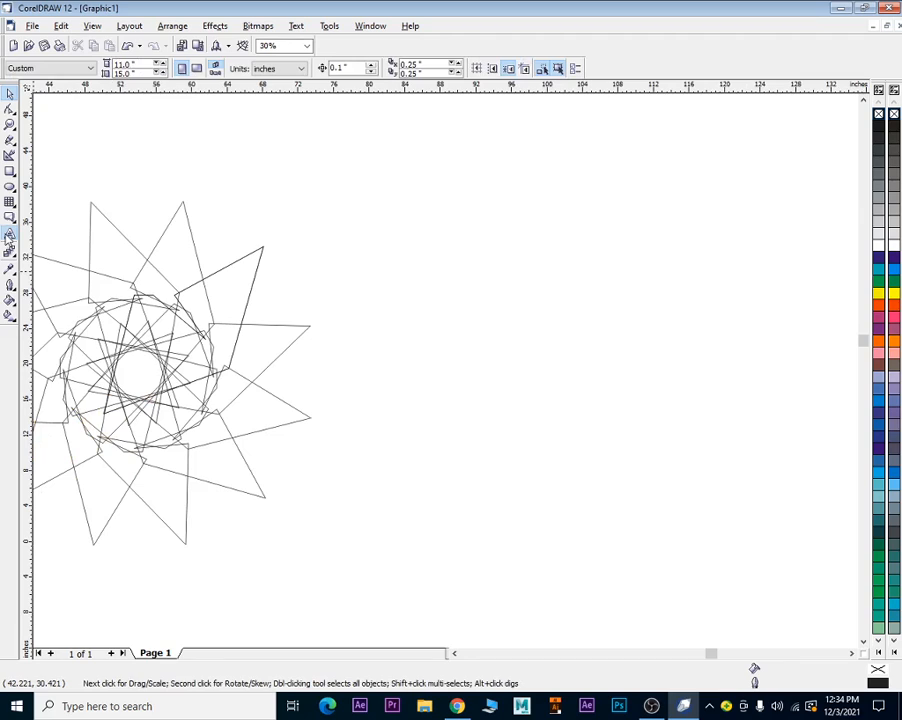
Add the artistic text PAKISTAN in Arial Black, enlarge it, offset the S and both A's vertically, and apply yellow fill with a blue outline
click(8, 235)
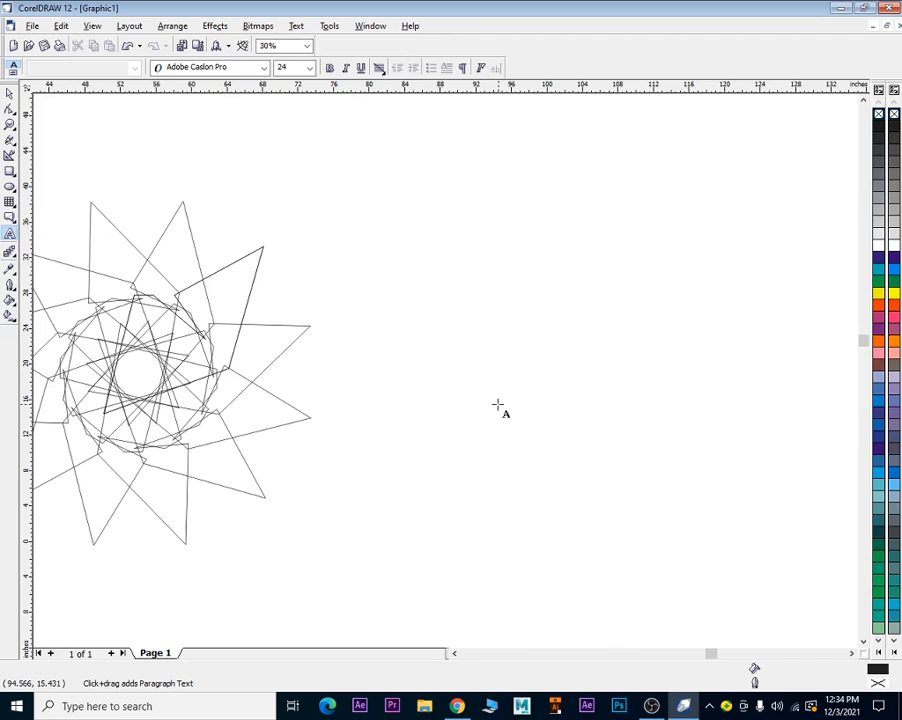
click(374, 266)
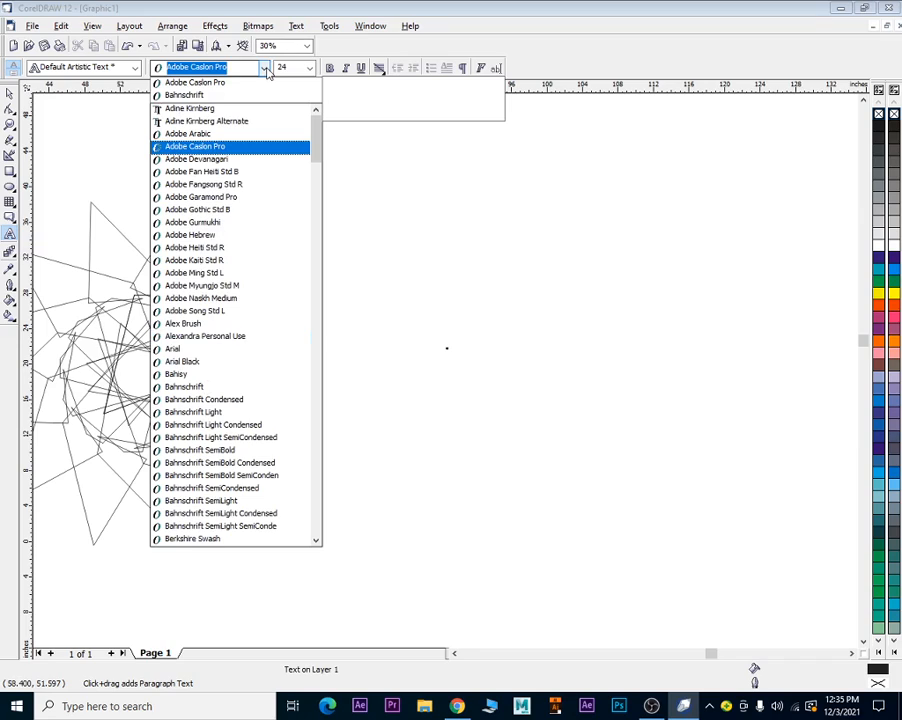
click(203, 362)
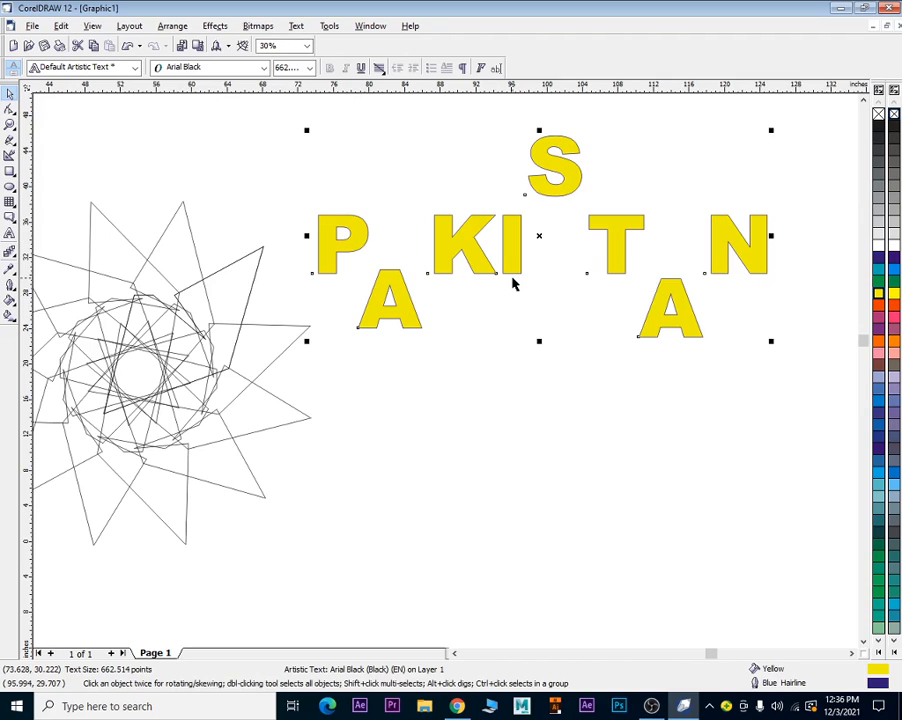
Convert the PAKISTAN text to curves, spread the first A's feet outward and stretch the T's stem about 17.5 inches straight down
right_click(513, 251)
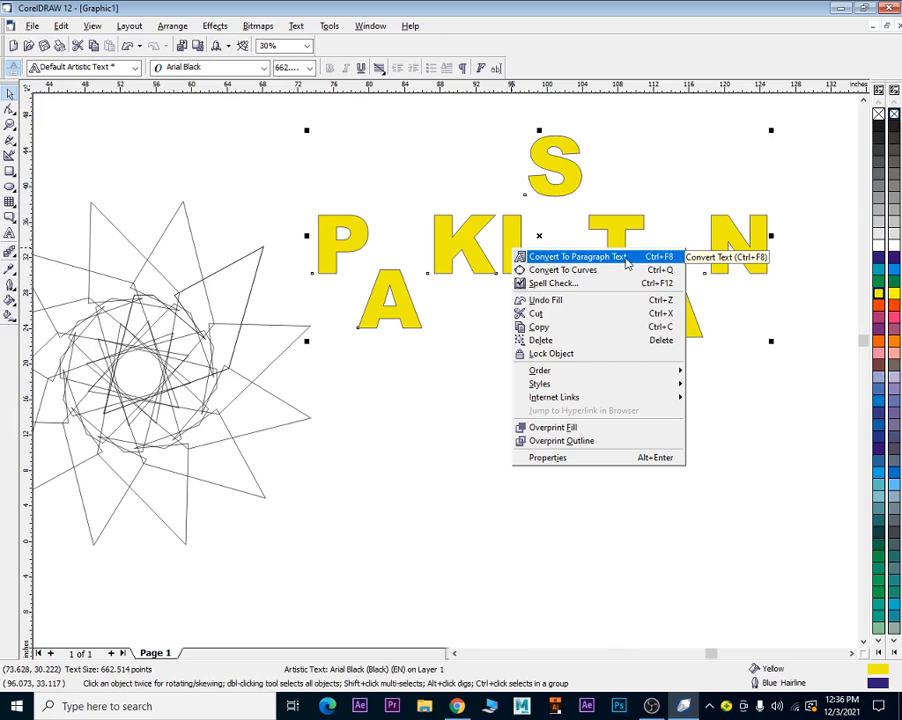
click(575, 270)
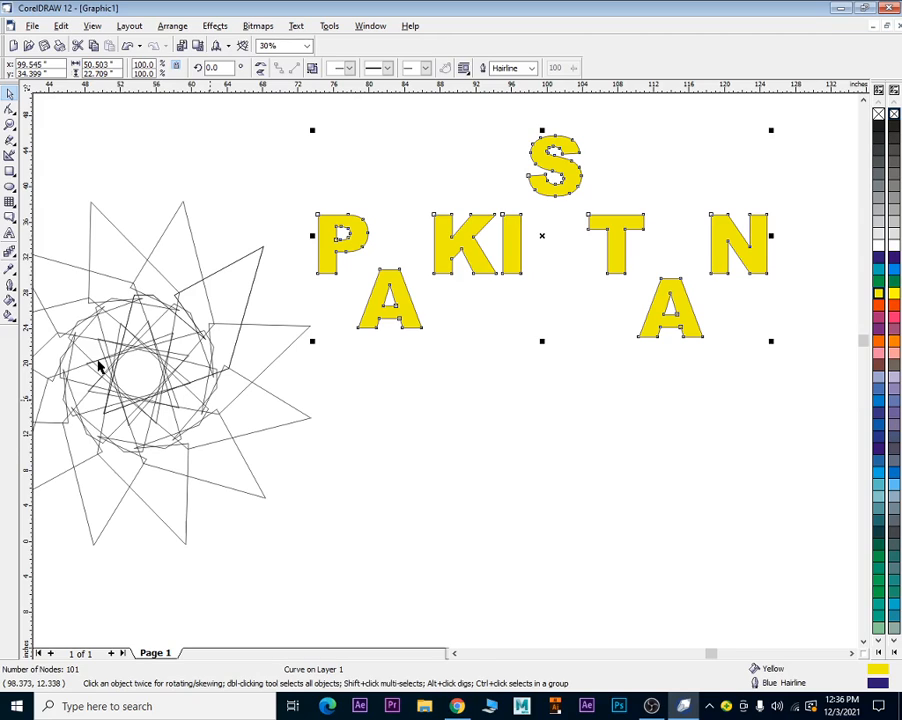
drag(625, 273, 614, 405)
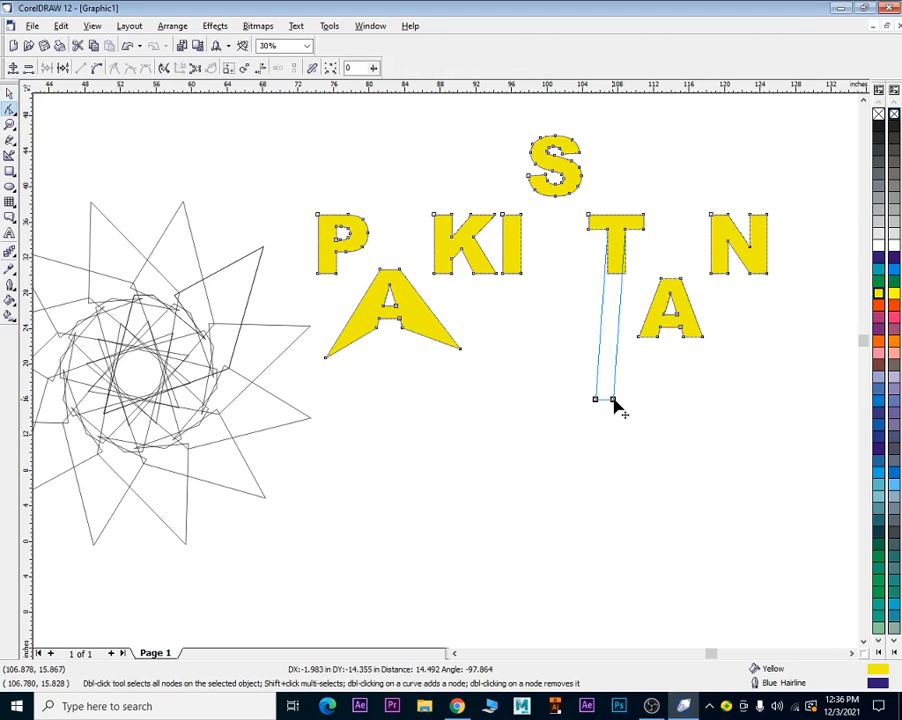
drag(614, 405, 626, 434)
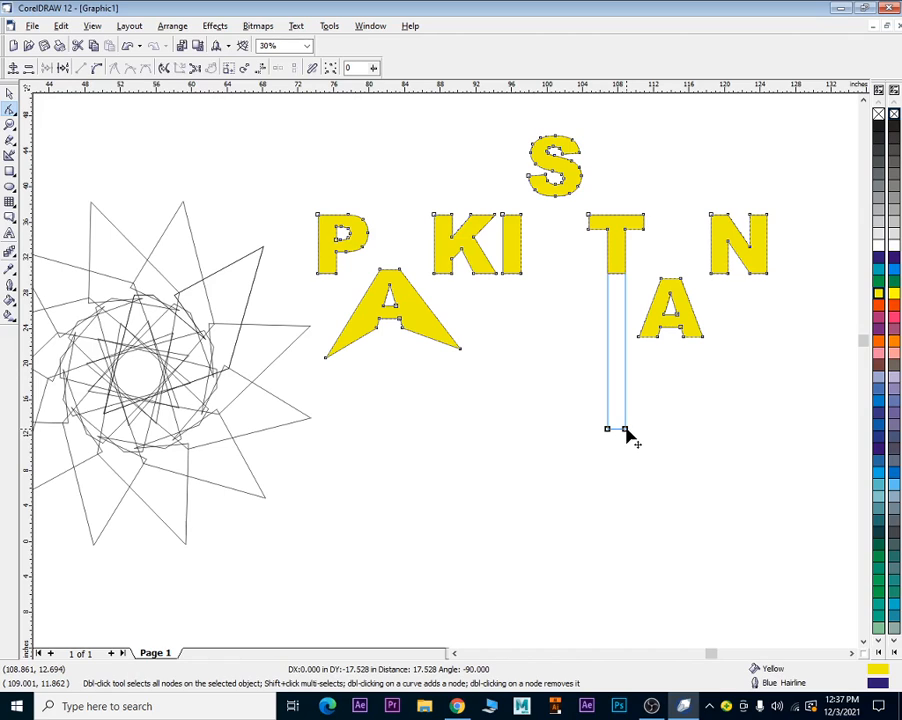
drag(626, 432, 626, 432)
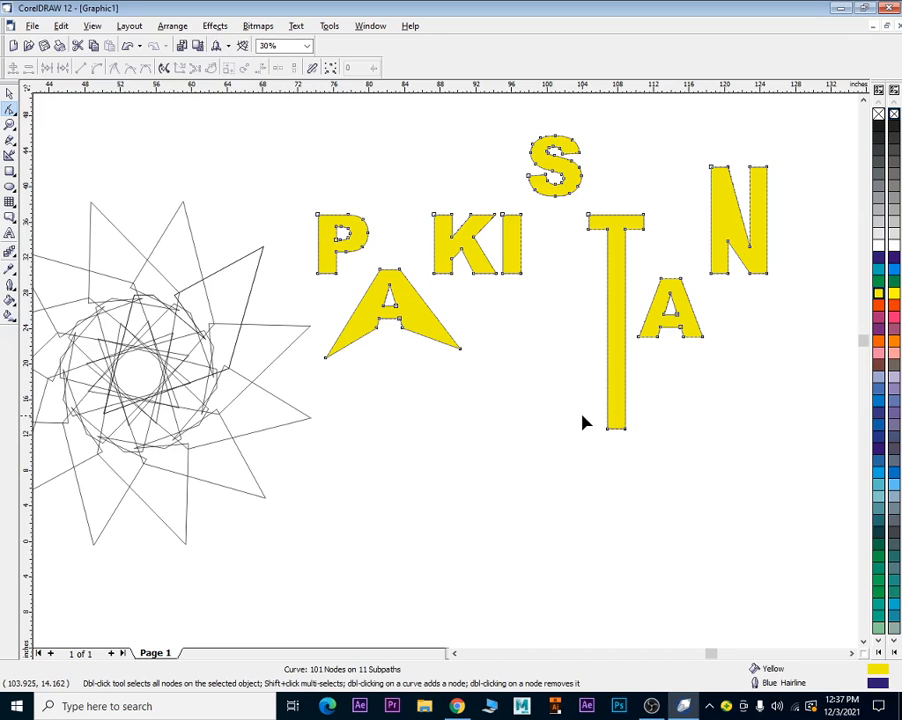
Undo the latest trial edits and reposition individual letters by their nodes, placing the N below the word and the P higher
key(ctrl+z)
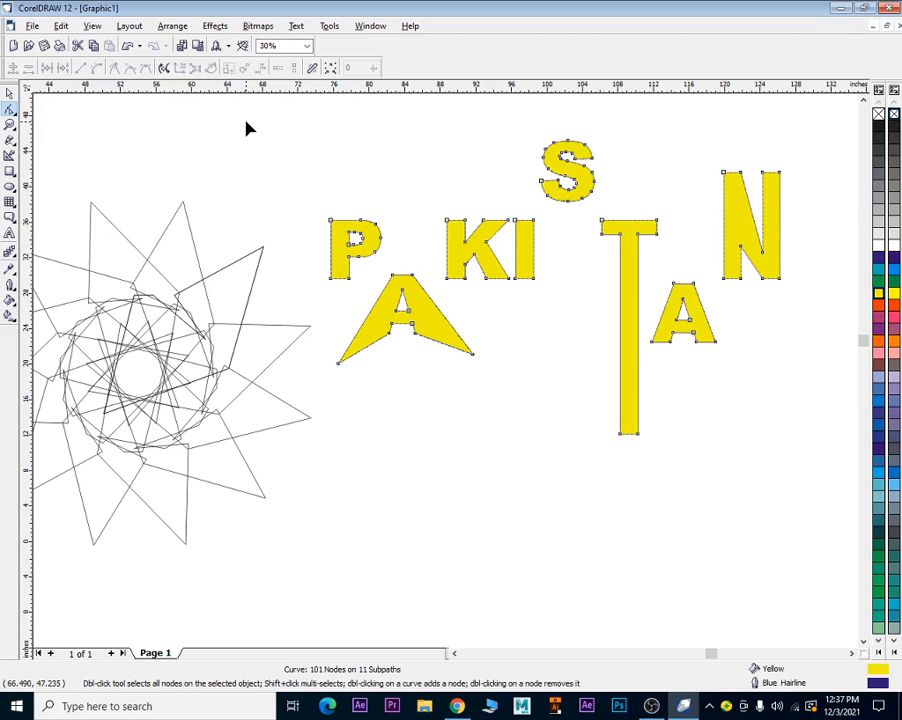
key(ctrl+z)
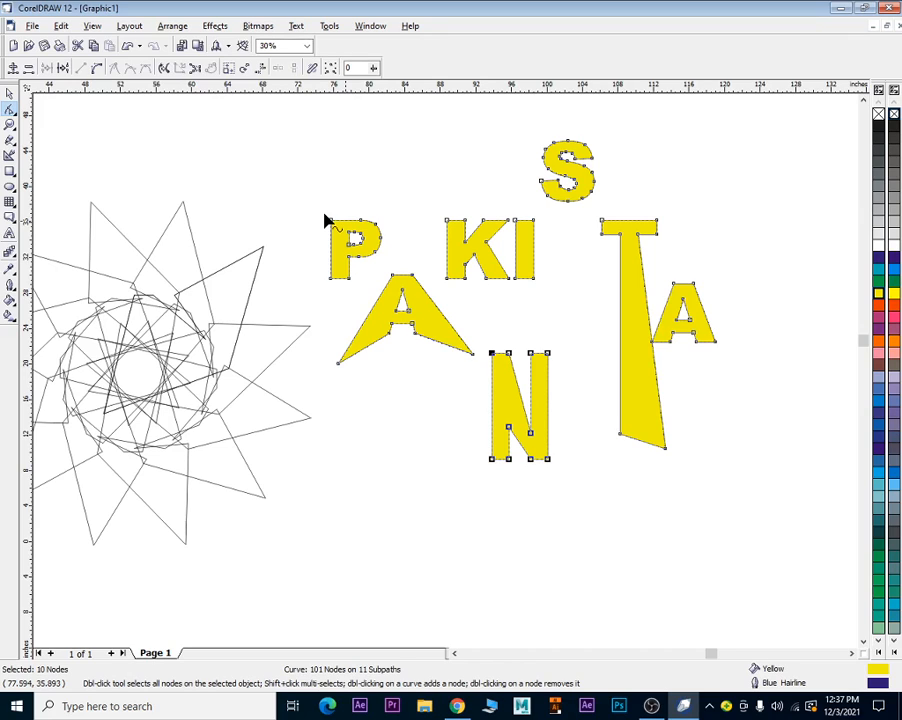
key(space)
drag(345, 228, 345, 163)
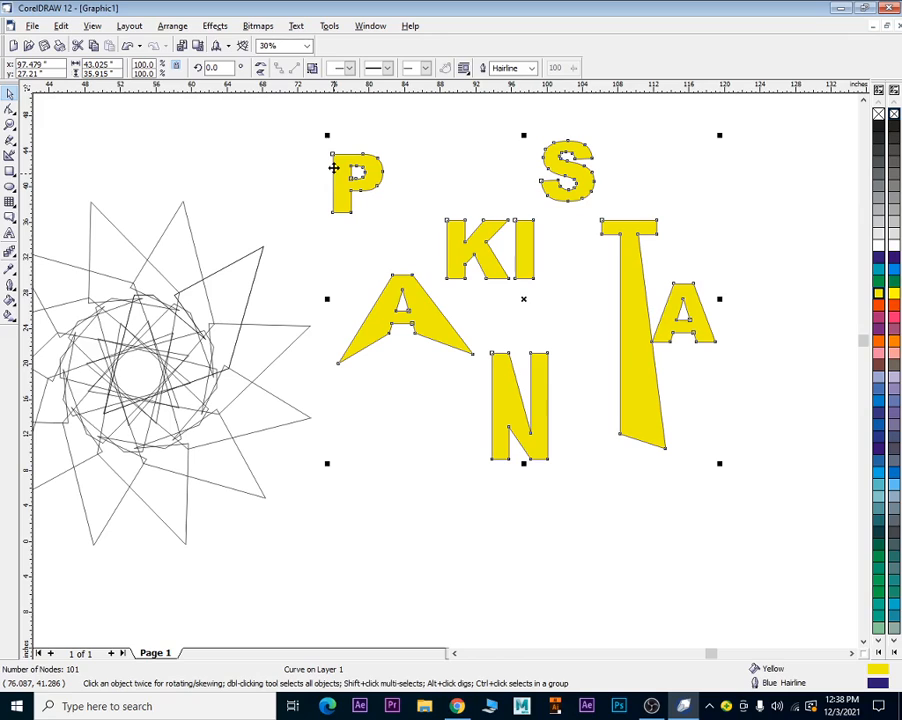
Fill the lettering with red and break the curve apart at all of the N's nodes
click(482, 503)
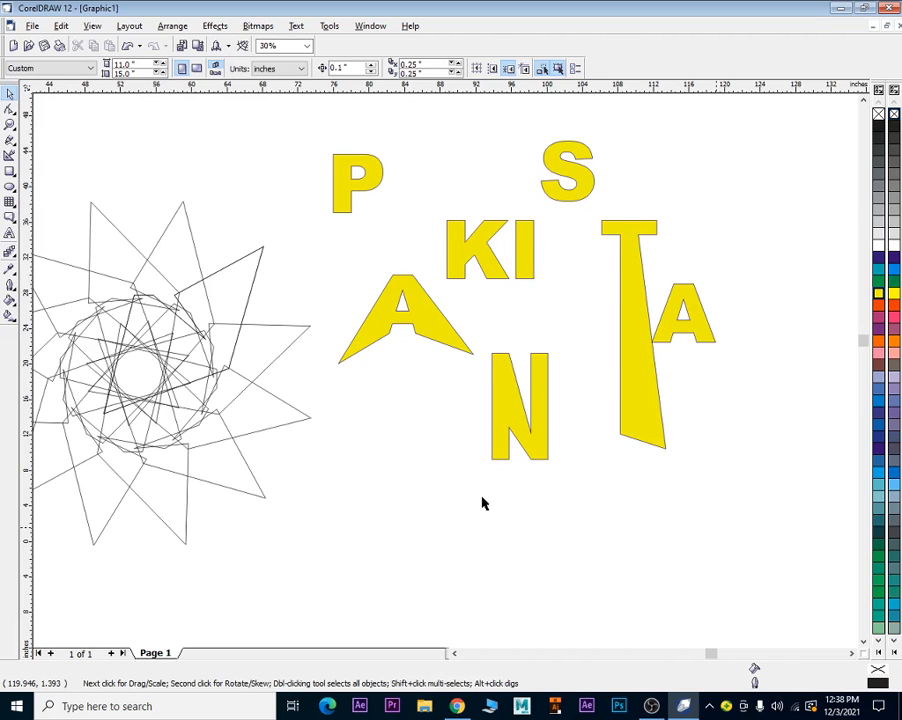
key(F10)
drag(480, 338, 560, 470)
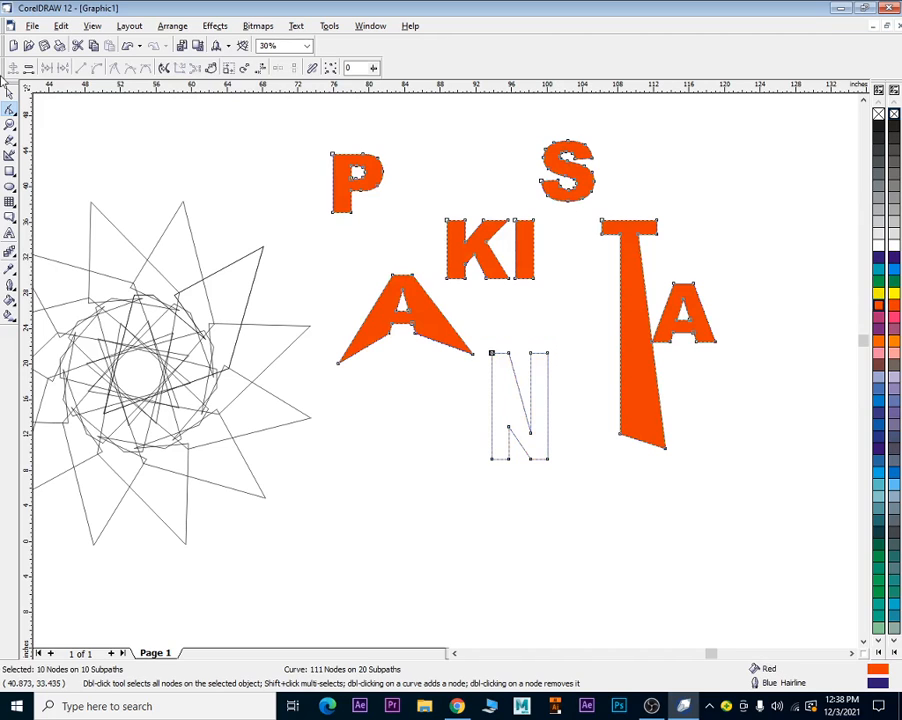
click(557, 314)
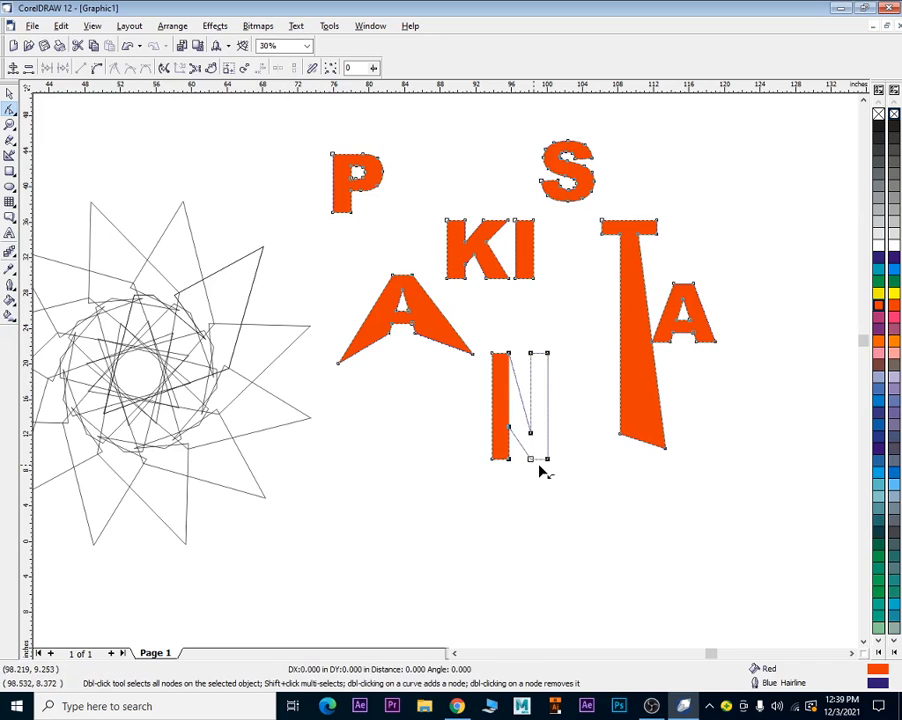
Rejoin the N's broken outline by moving its loose end nodes back onto their matching nodes until the letter is closed
drag(539, 466, 531, 460)
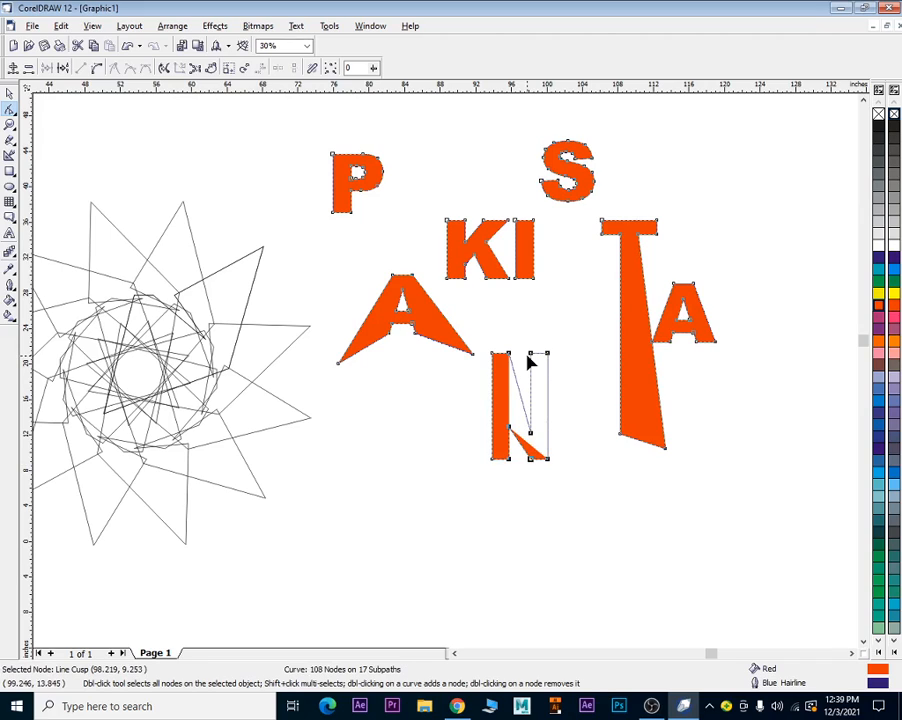
drag(528, 354, 531, 353)
drag(522, 429, 533, 438)
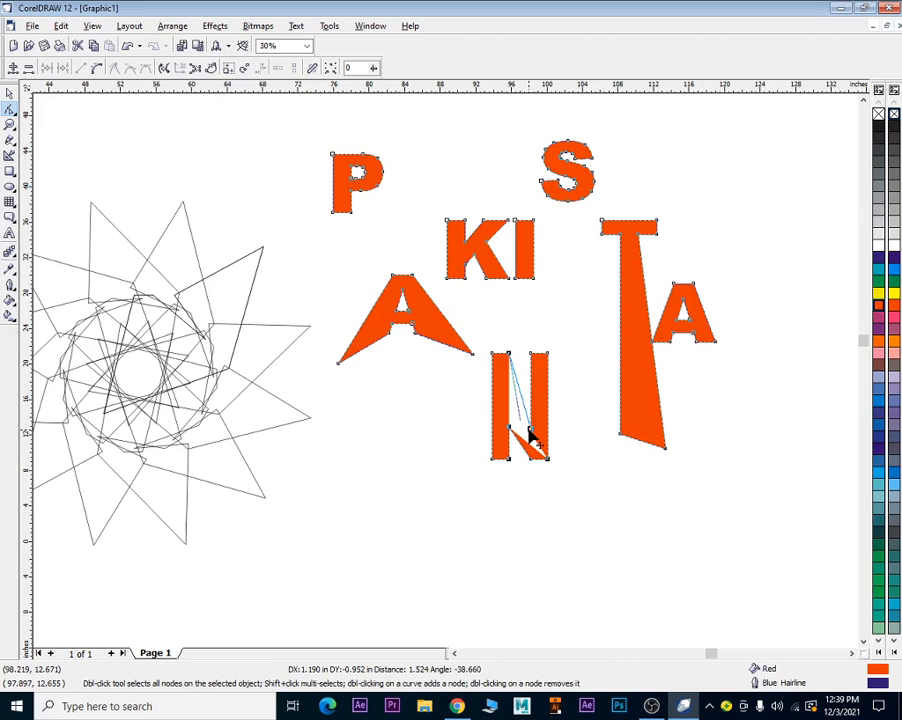
drag(530, 432, 531, 436)
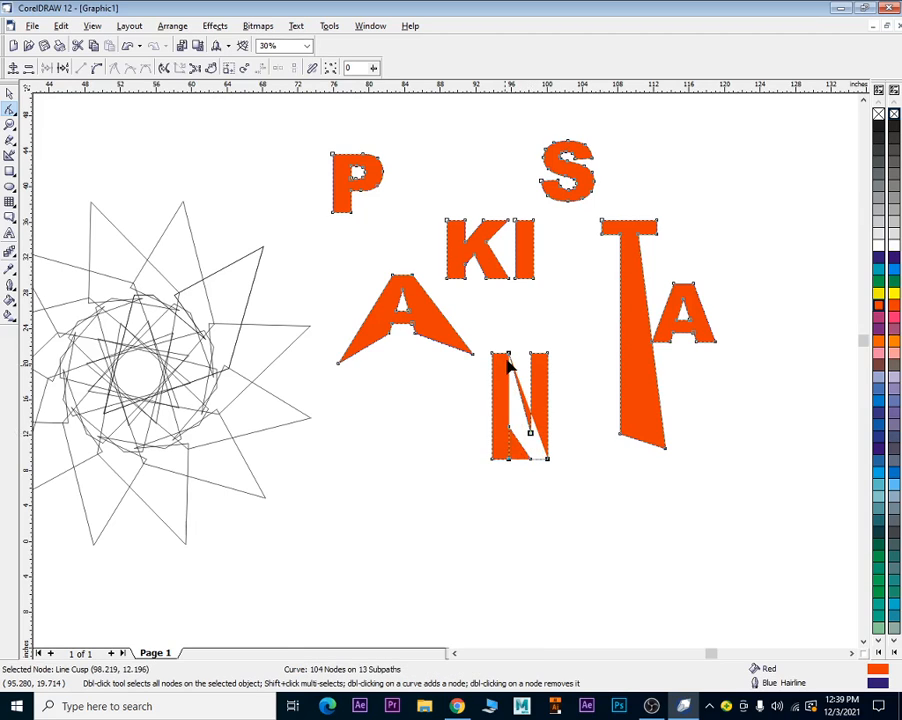
drag(508, 364, 520, 357)
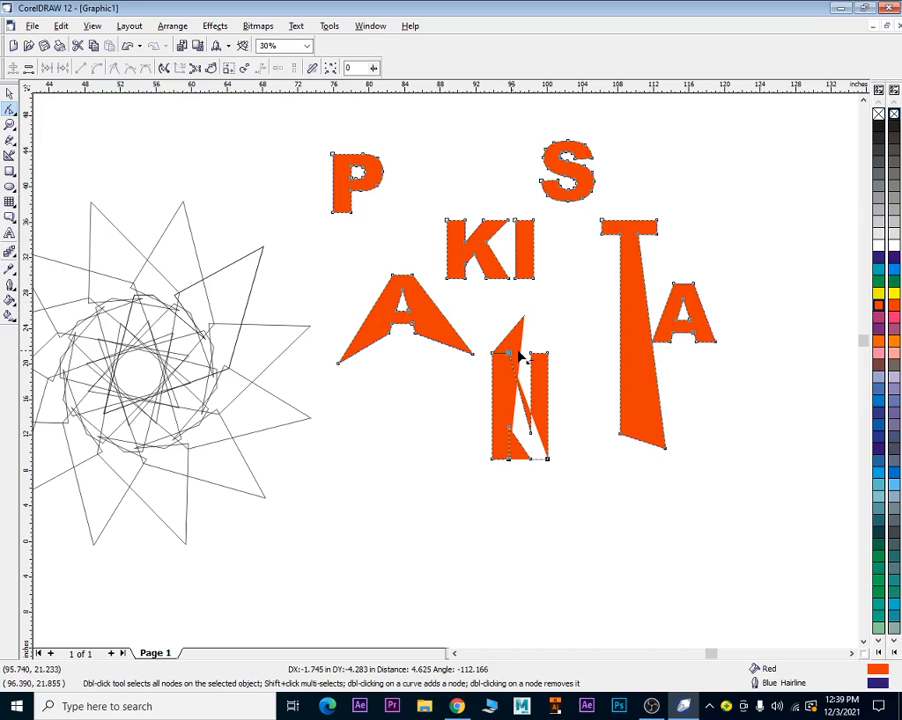
drag(518, 352, 511, 353)
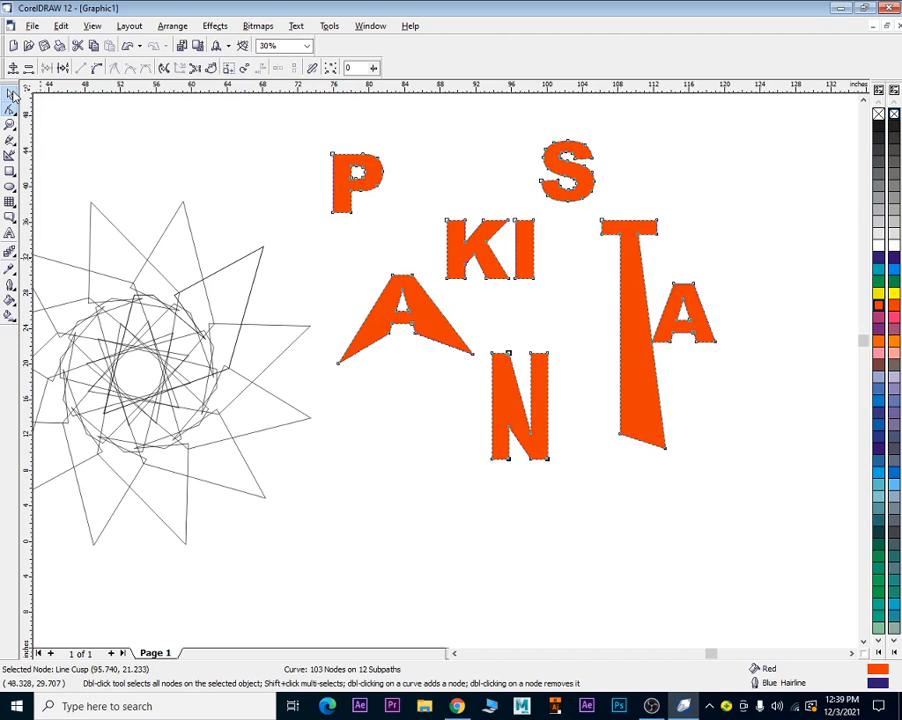
click(651, 706)
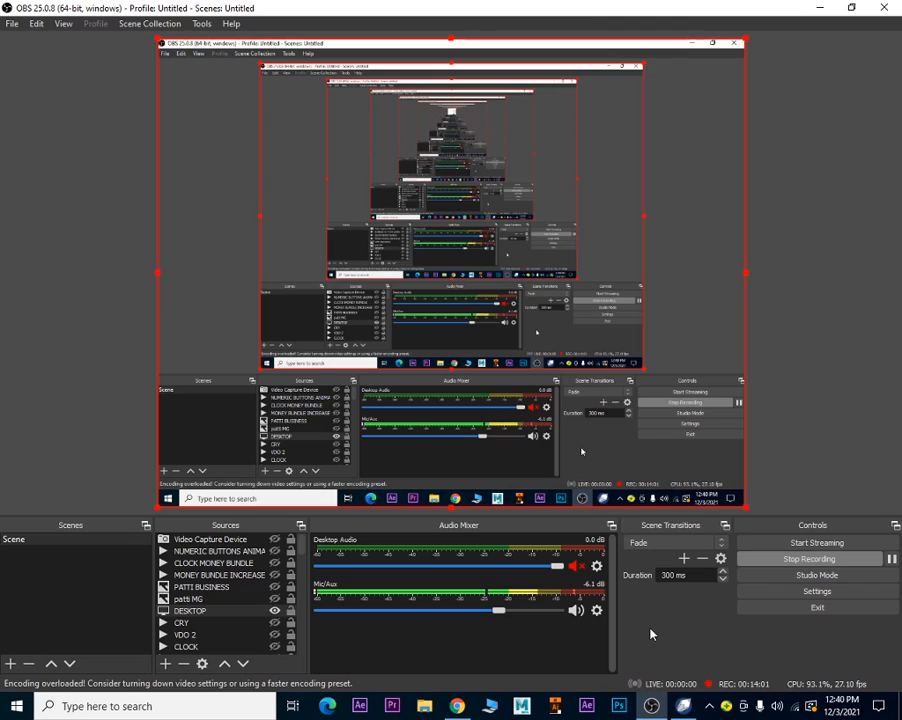